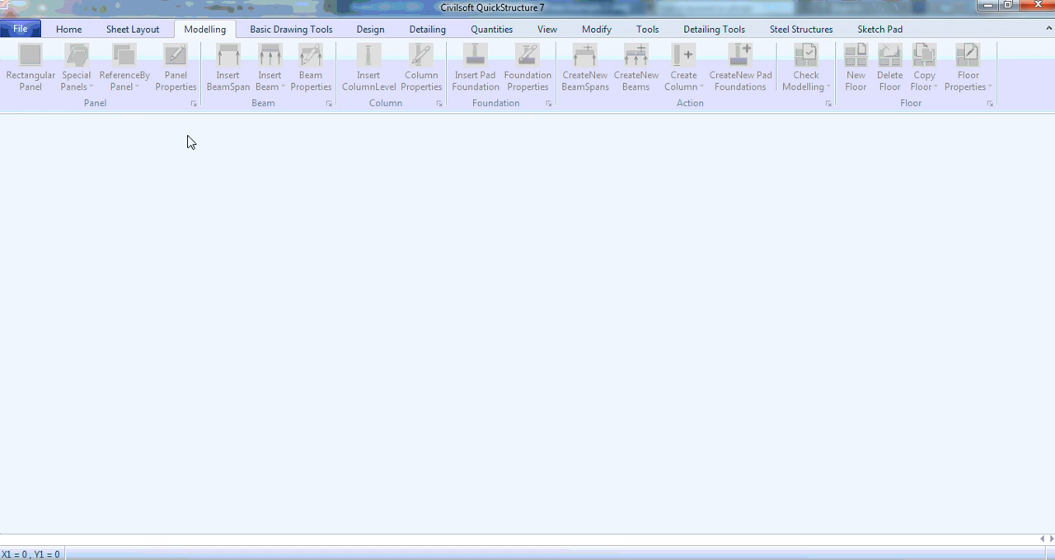
# Create a new project and decline changing the default settings.
pyautogui.click(20, 29)
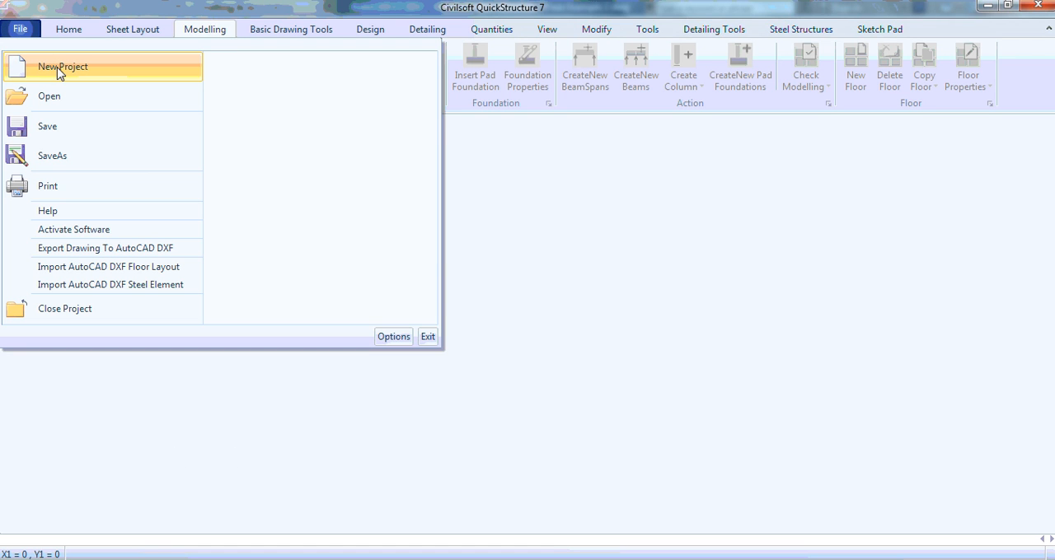
pyautogui.click(59, 69)
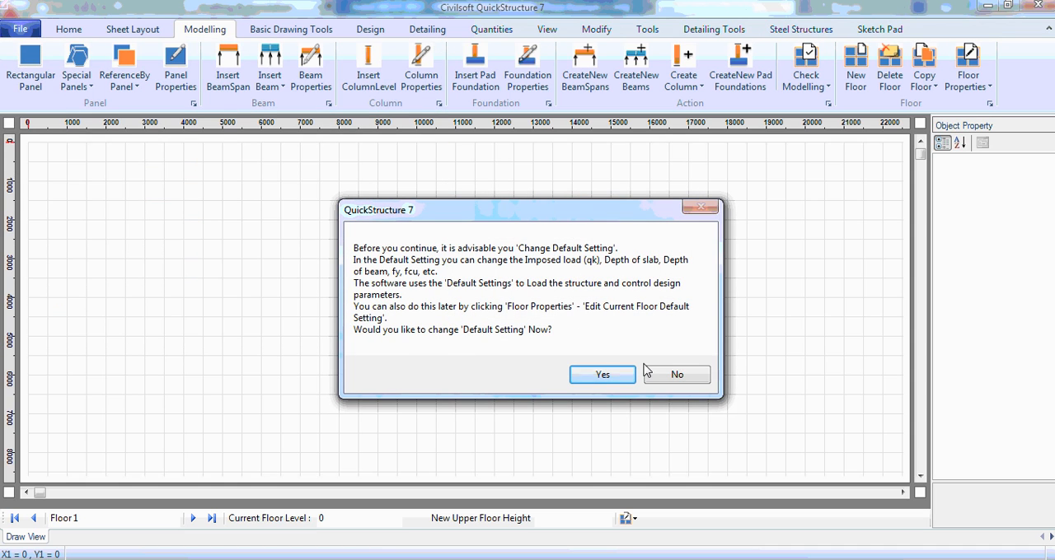
pyautogui.click(677, 378)
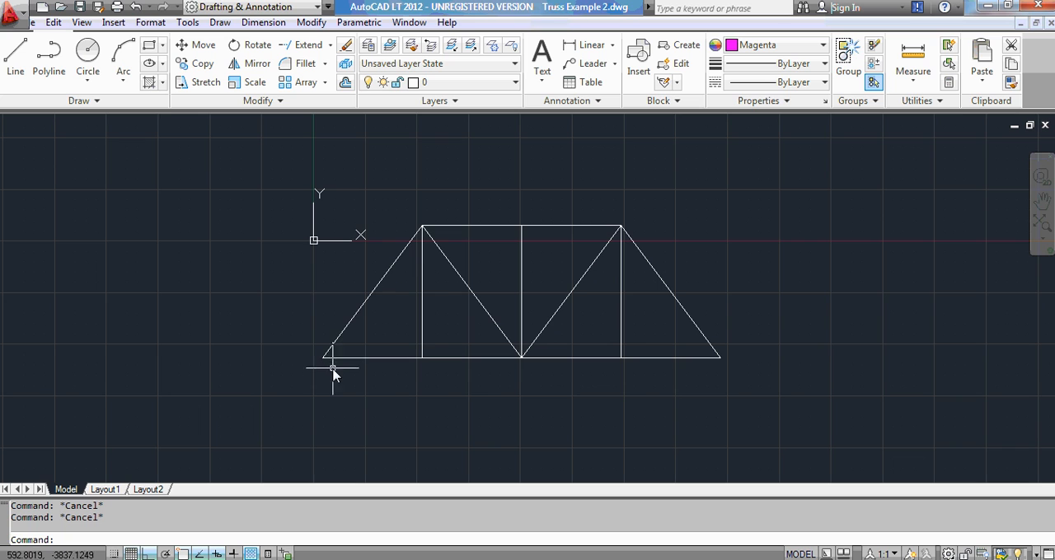
pyautogui.moveTo(426, 233)
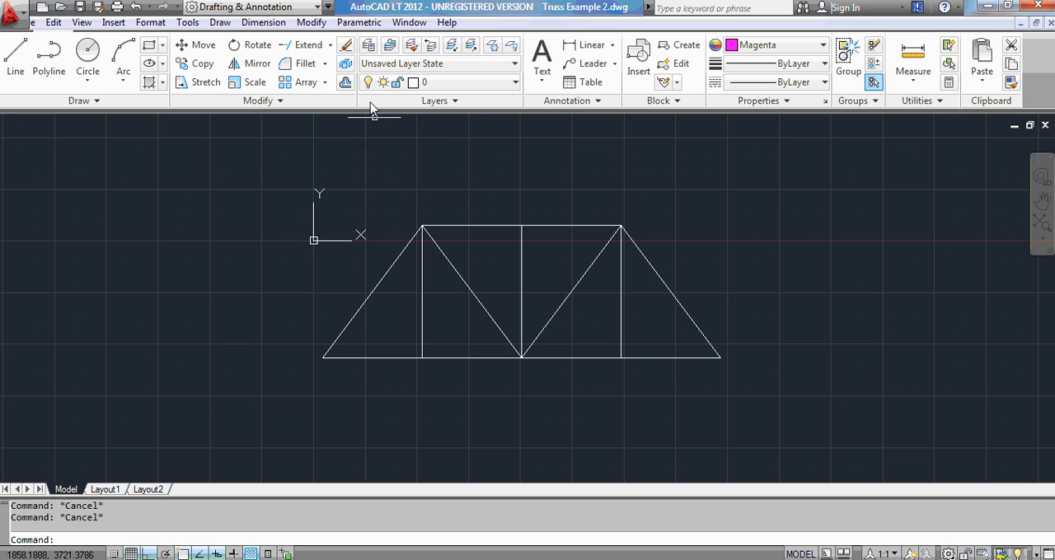
pyautogui.click(345, 83)
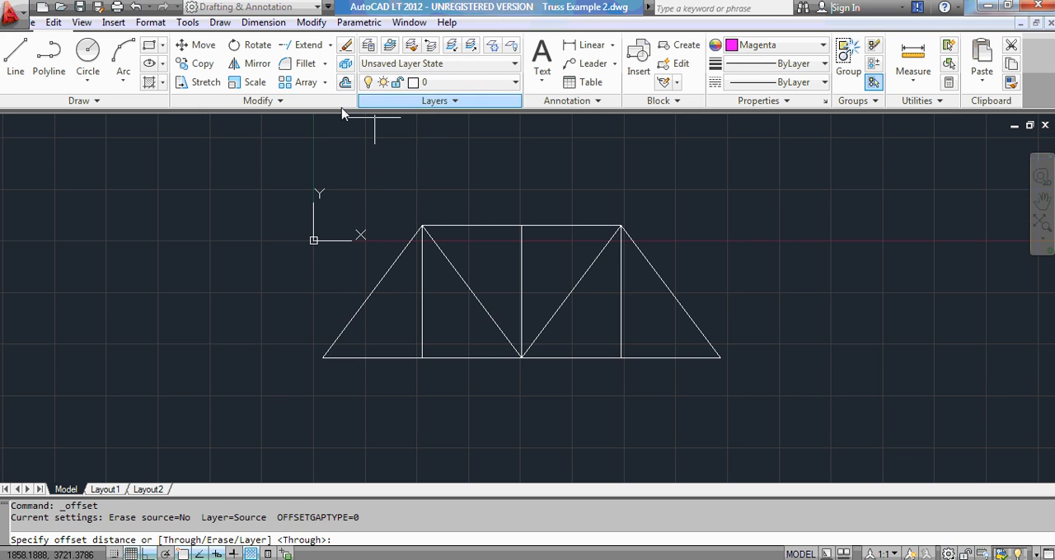
pyautogui.press('Escape')
pyautogui.press('Escape')
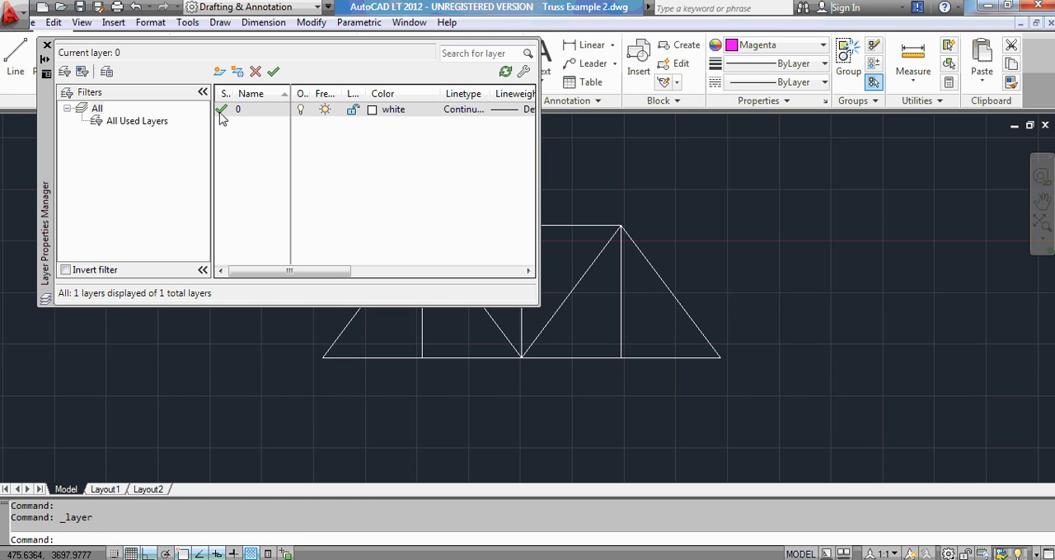
# Create a new layer named Truss Layer and assign it the color magenta.
pyautogui.click(219, 71)
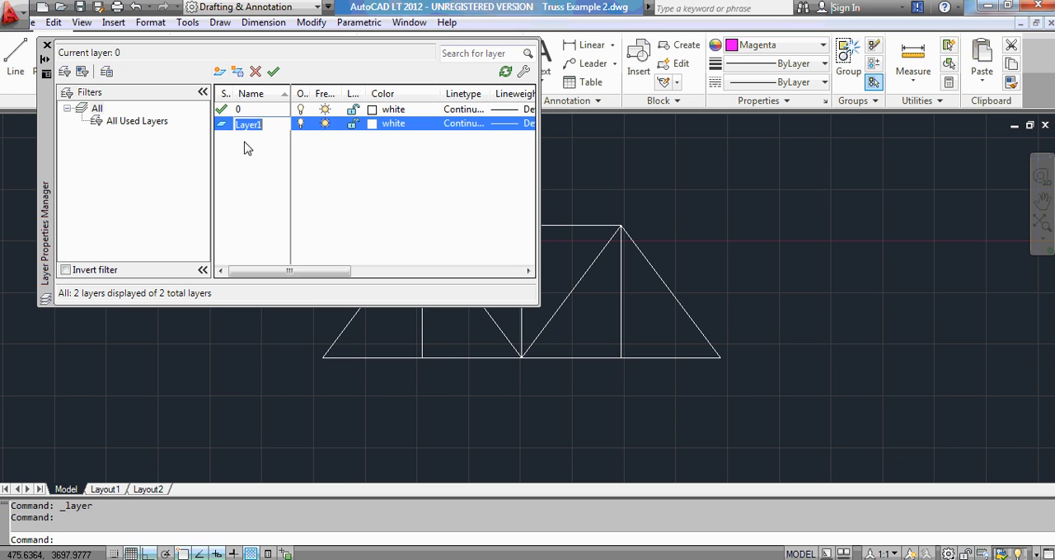
pyautogui.write('Truss')
pyautogui.click(384, 125)
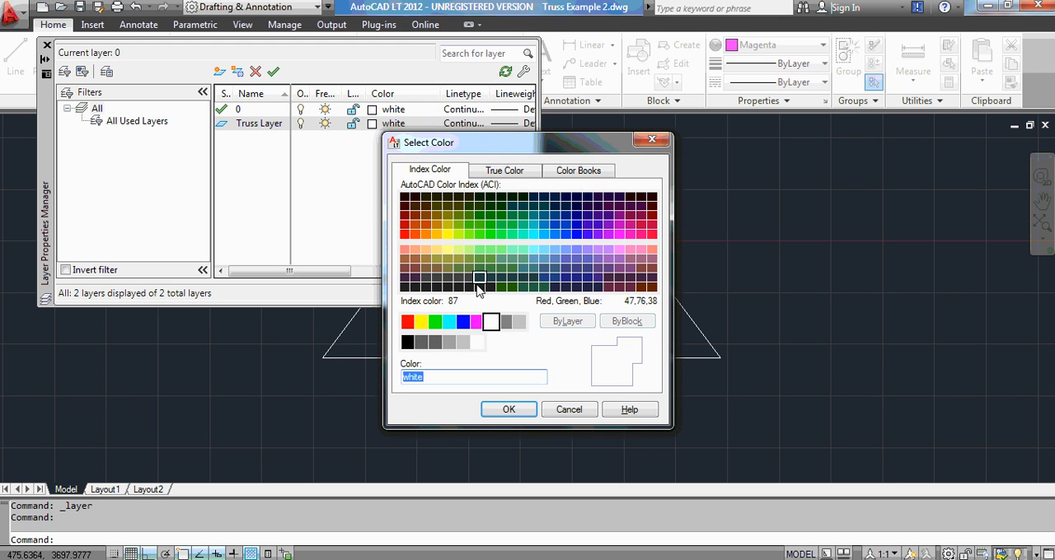
pyautogui.click(476, 321)
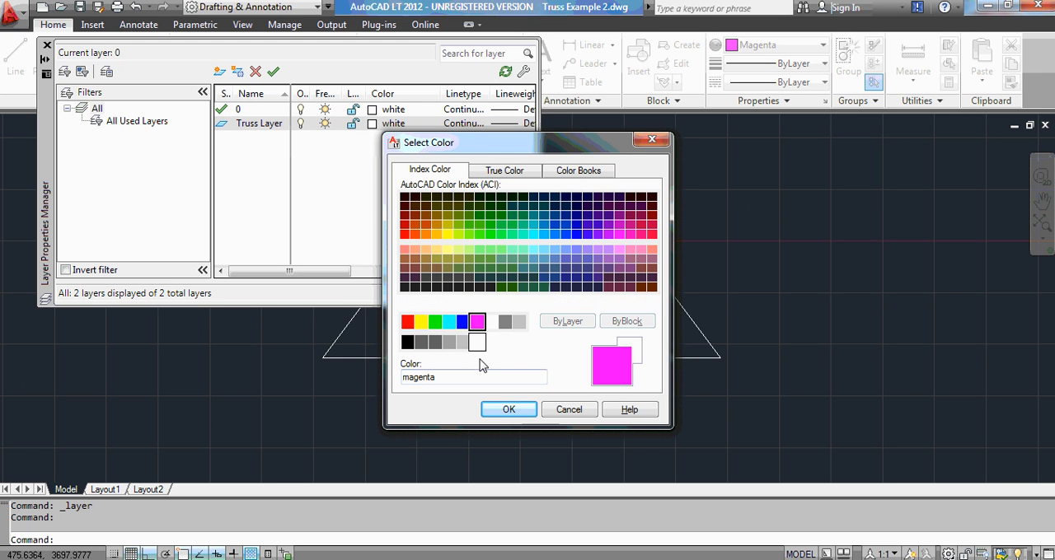
pyautogui.click(507, 409)
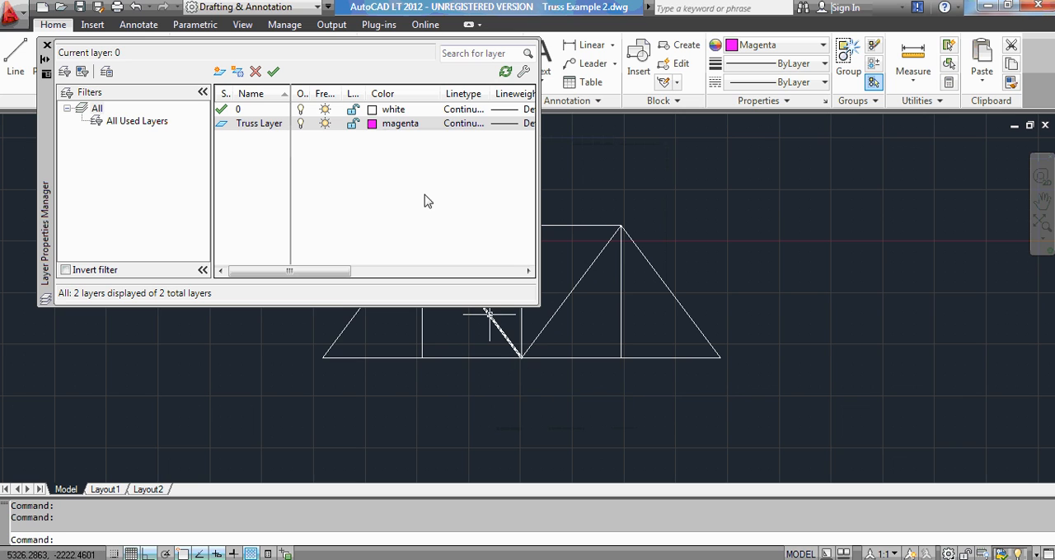
pyautogui.click(47, 47)
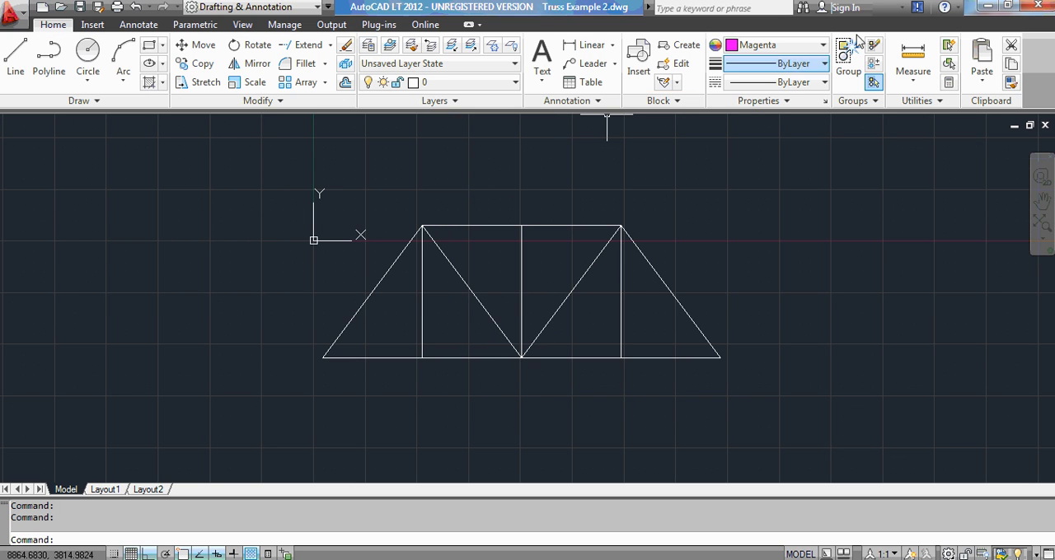
# Make Truss Layer the current layer and set the object color to ByLayer.
pyautogui.click(437, 82)
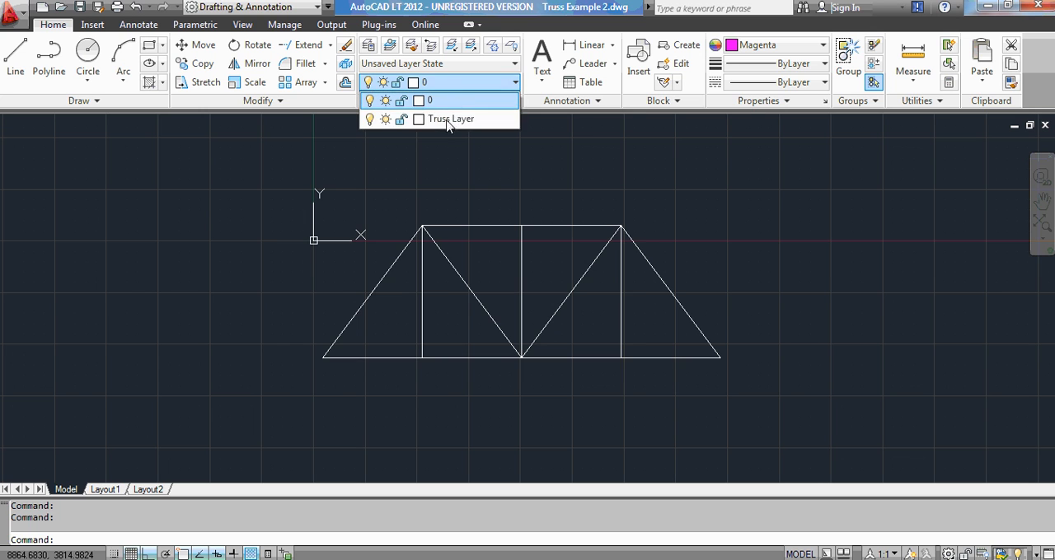
pyautogui.click(448, 123)
pyautogui.click(822, 46)
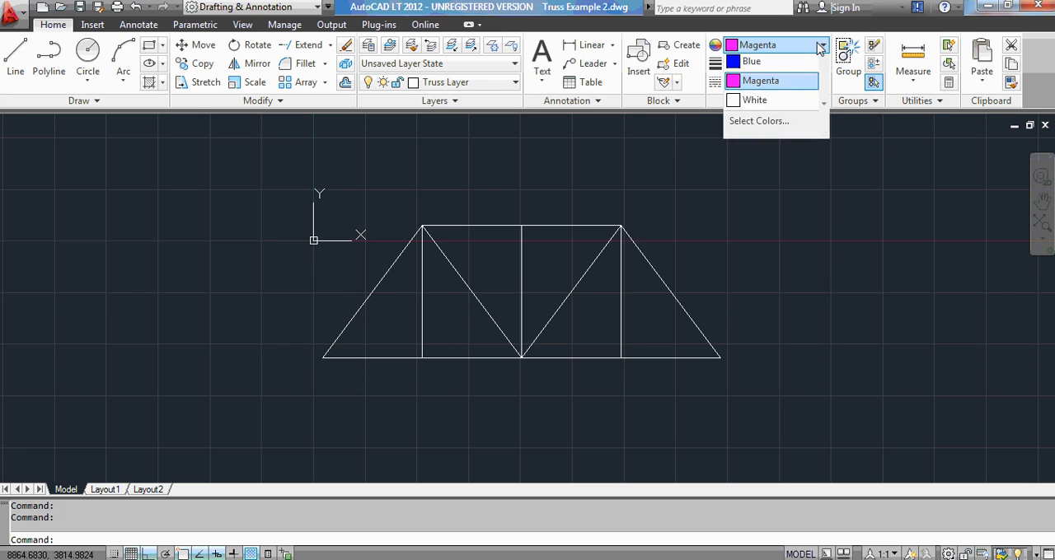
pyautogui.click(767, 61)
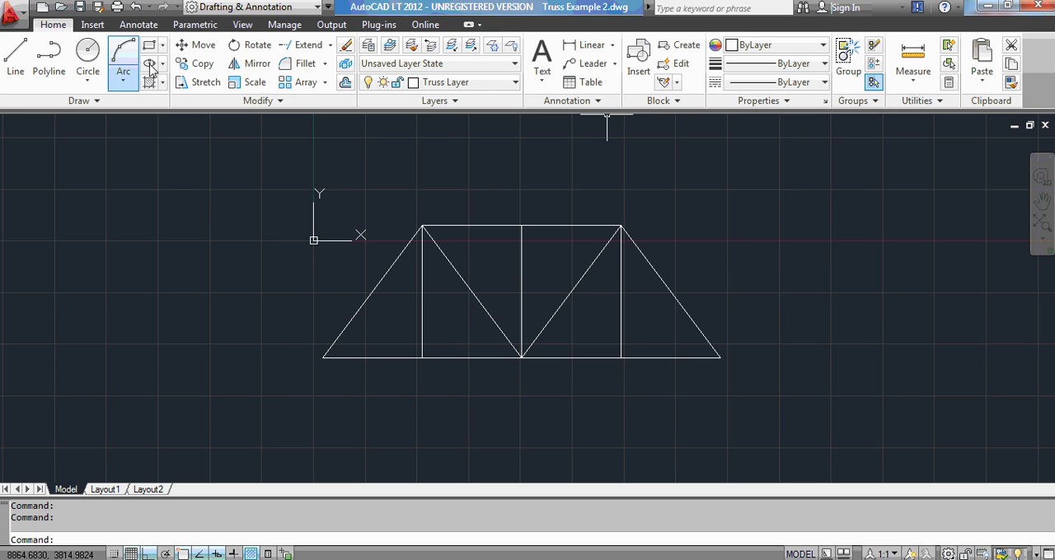
# Change the color of the current Truss Layer to magenta in the layer properties.
pyautogui.click(370, 46)
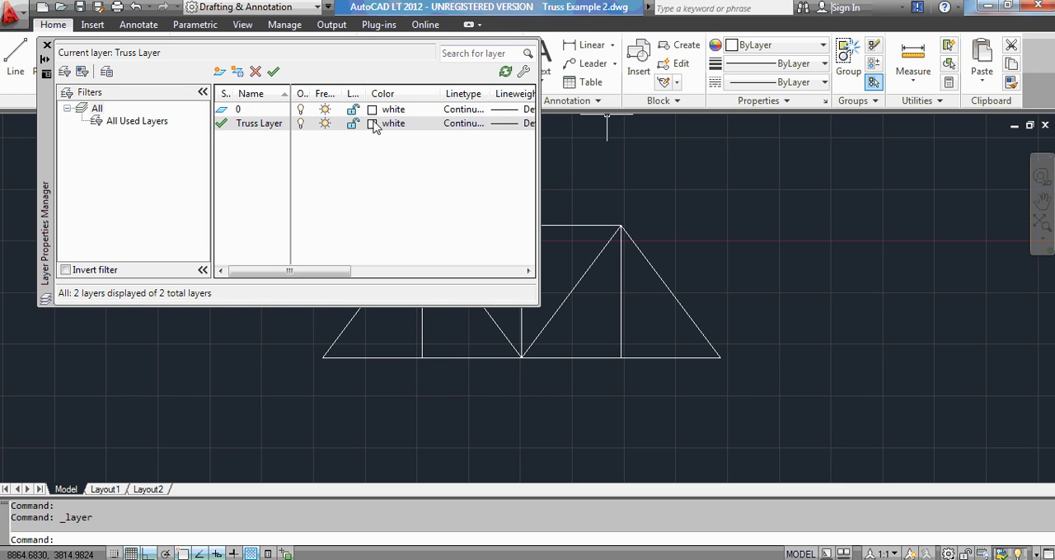
pyautogui.click(373, 124)
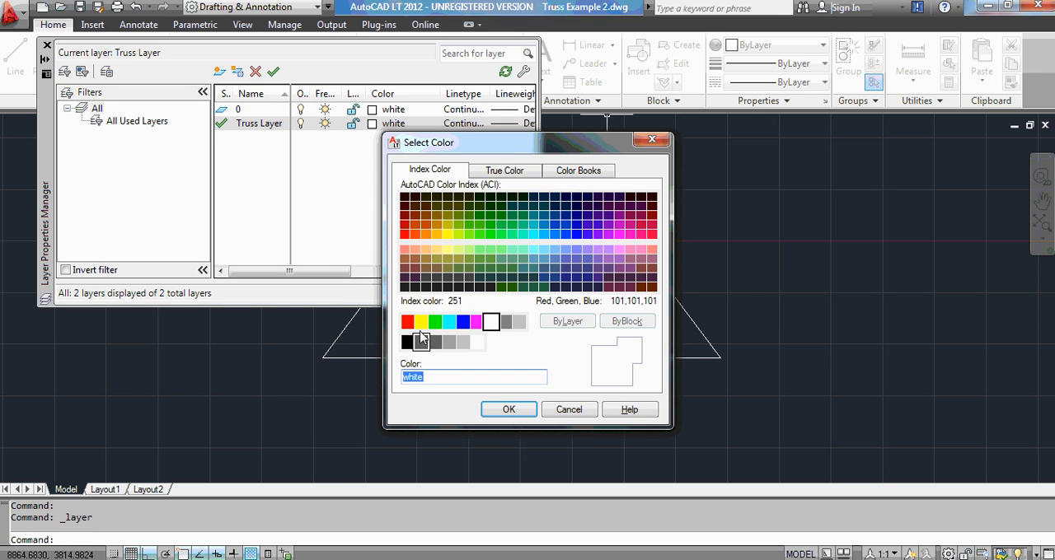
pyautogui.click(476, 323)
pyautogui.click(511, 409)
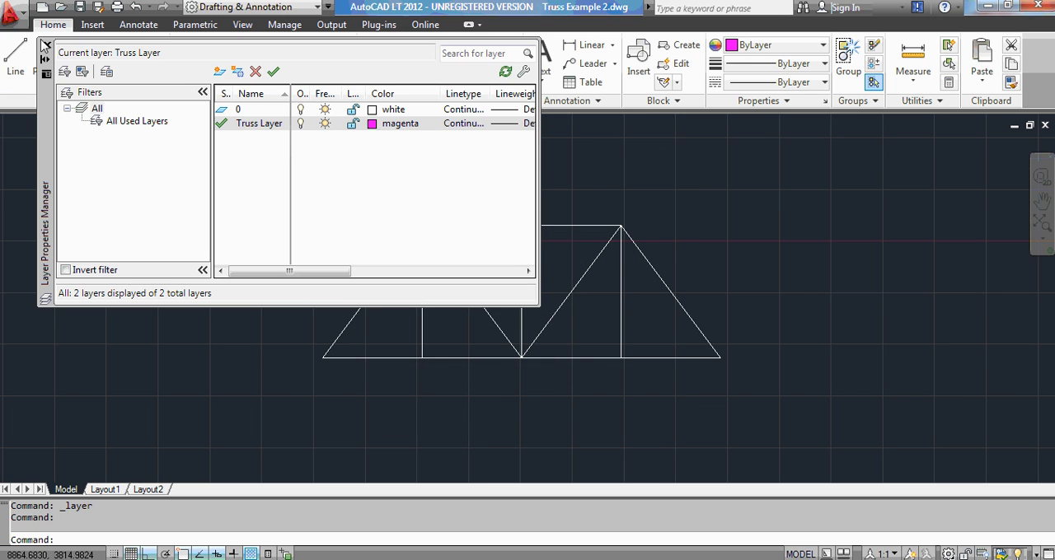
pyautogui.click(47, 46)
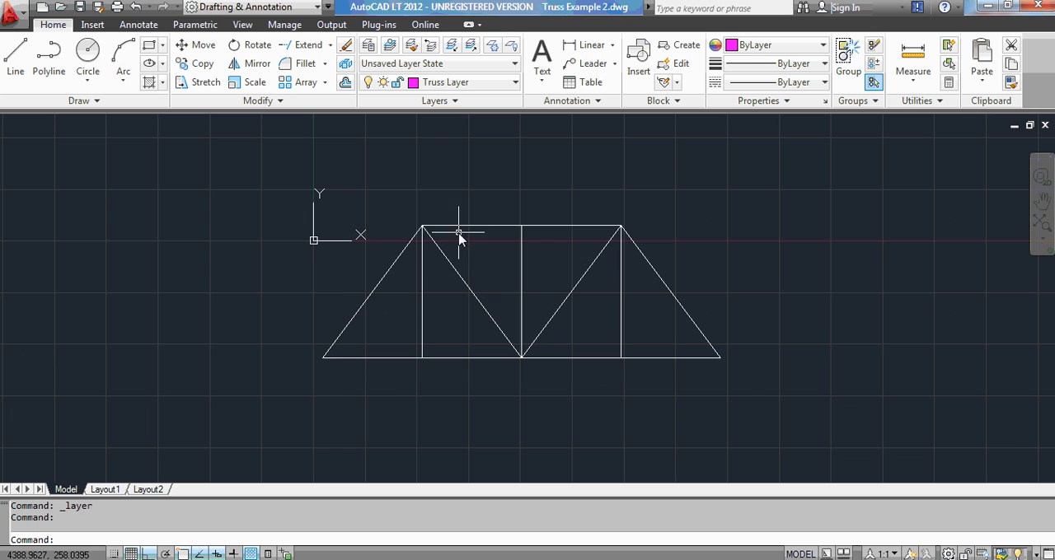
# Trace the truss's left inclined end member with a line from the bottom-left support to the top-left joint.
pyautogui.click(14, 63)
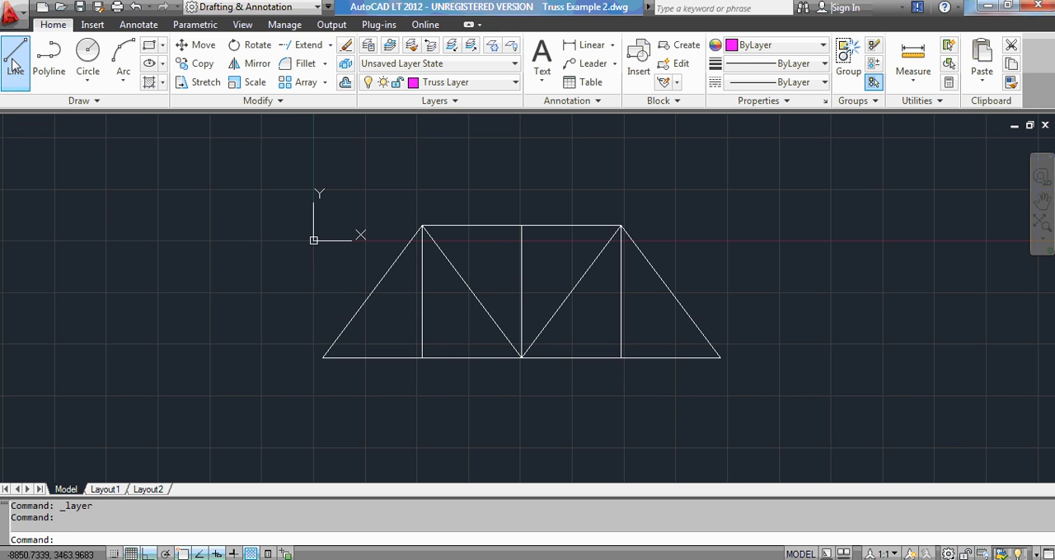
pyautogui.click(322, 360)
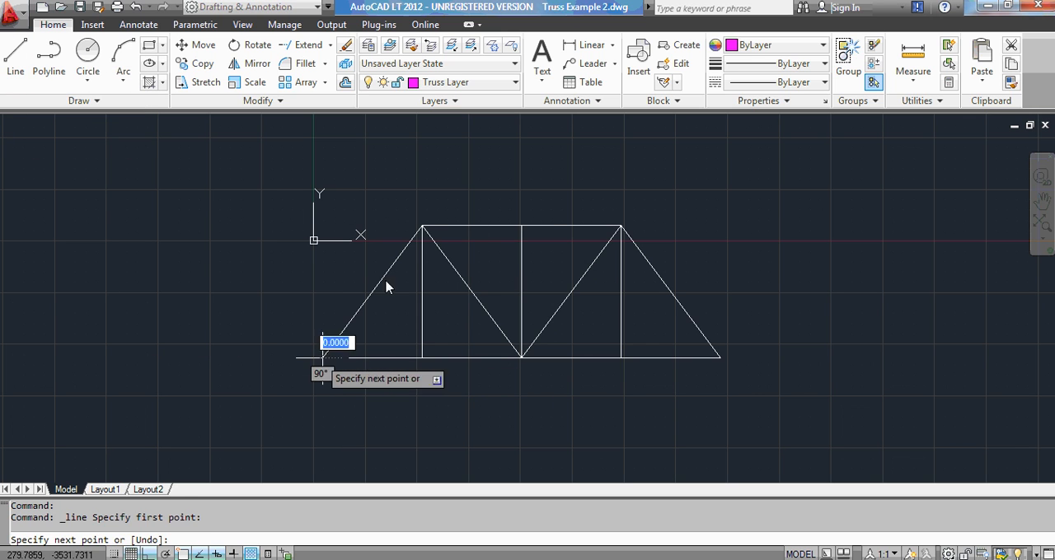
pyautogui.click(422, 226)
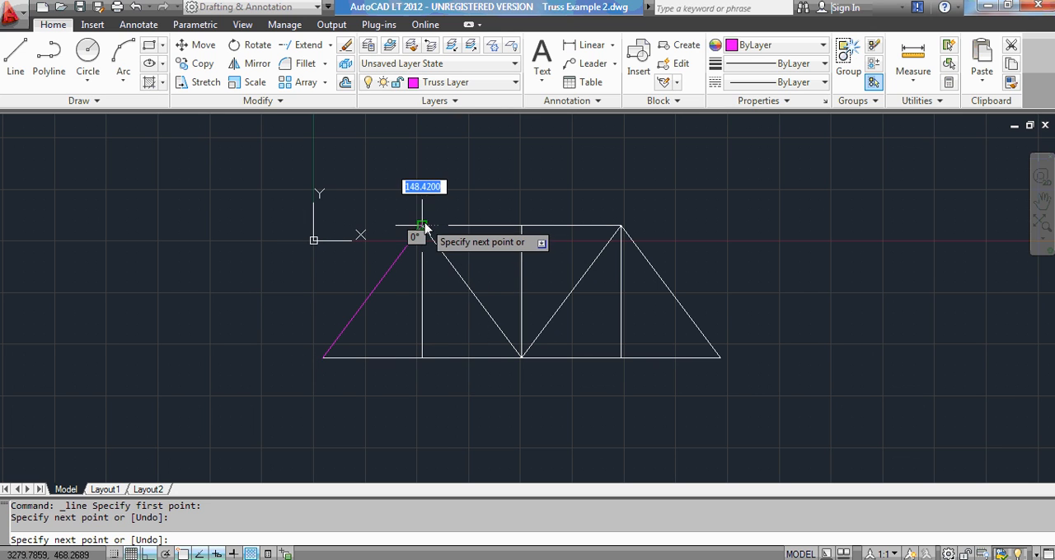
pyautogui.press('Escape')
pyautogui.press('Escape')
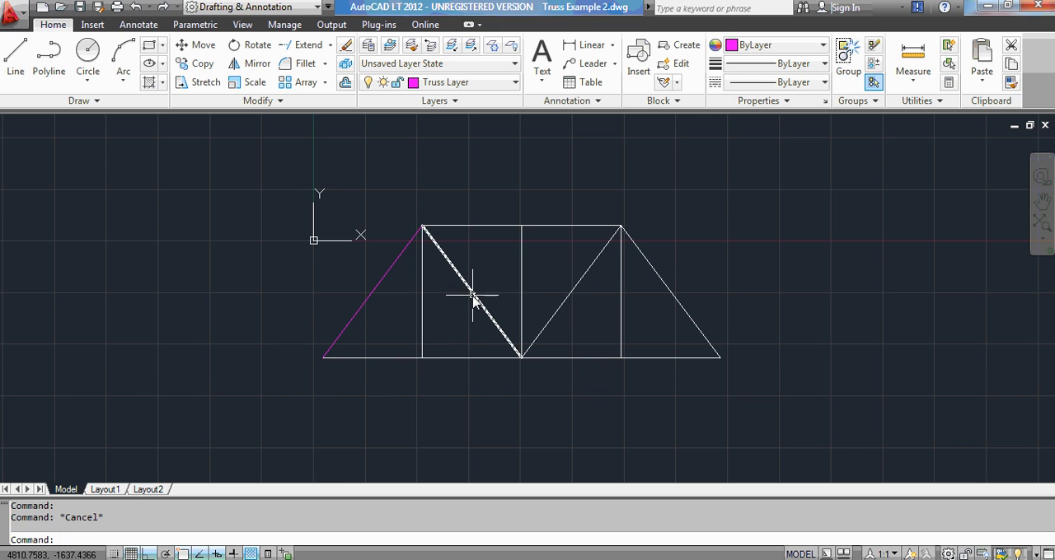
pyautogui.moveTo(473, 297)
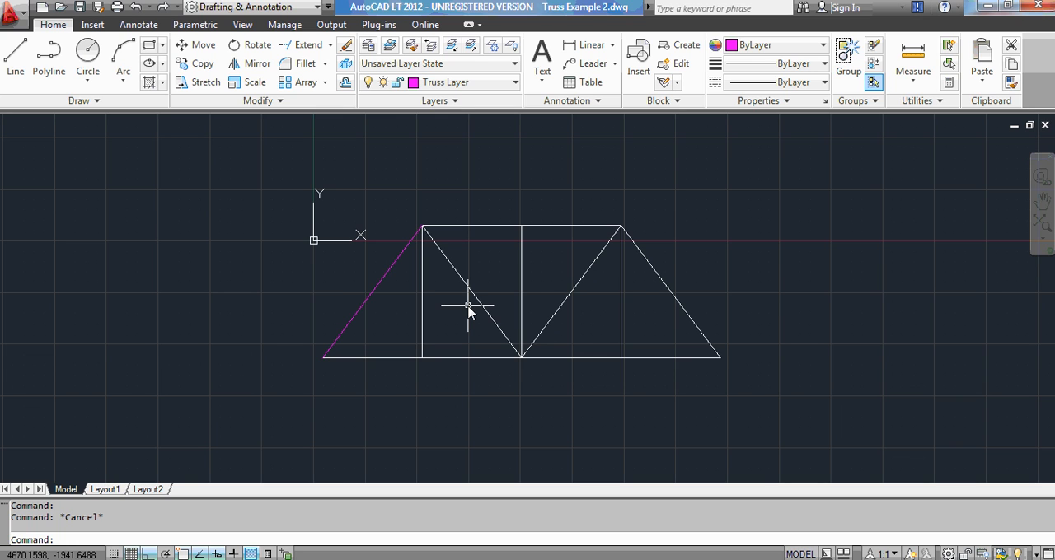
pyautogui.press('alt')
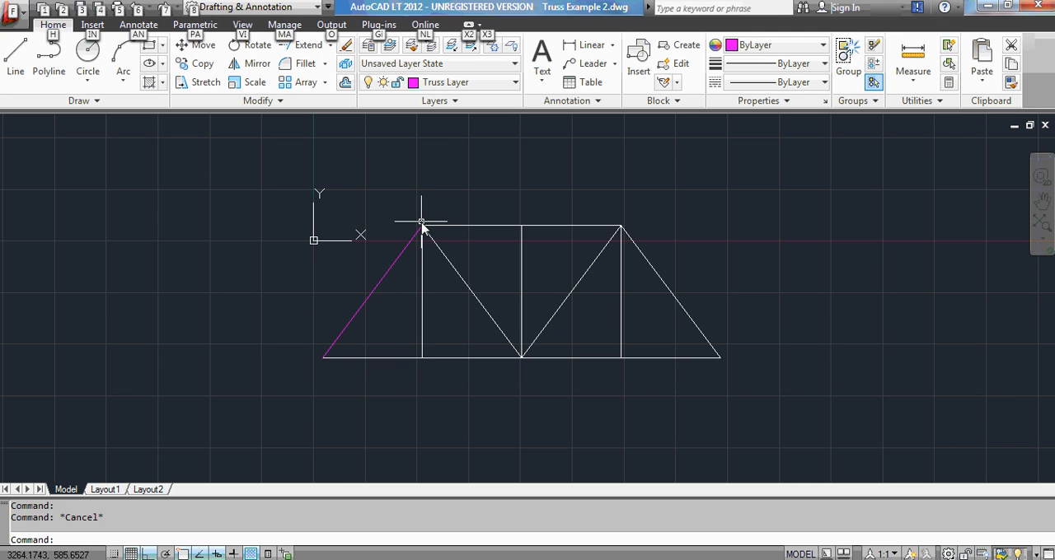
pyautogui.moveTo(421, 234)
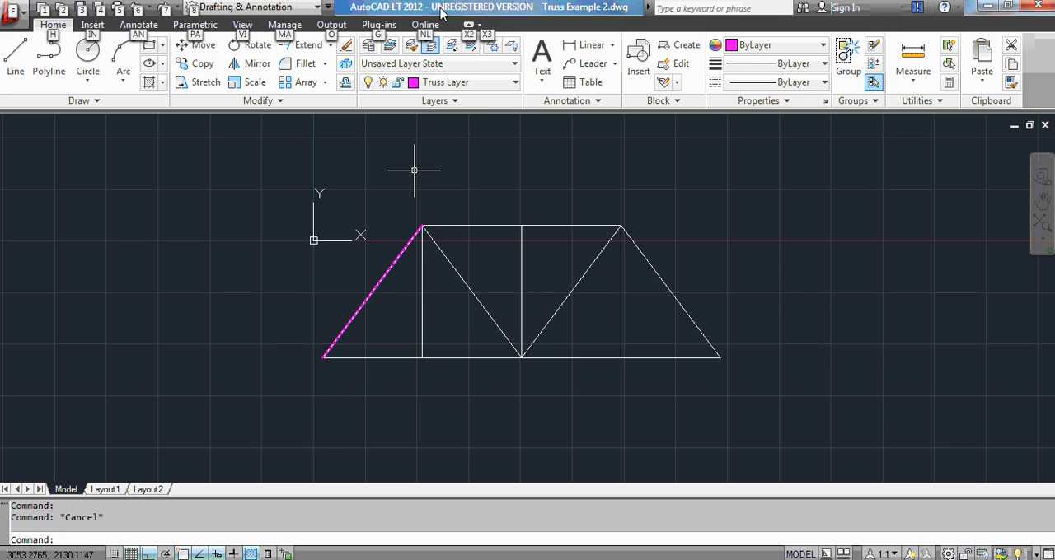
pyautogui.click(490, 6)
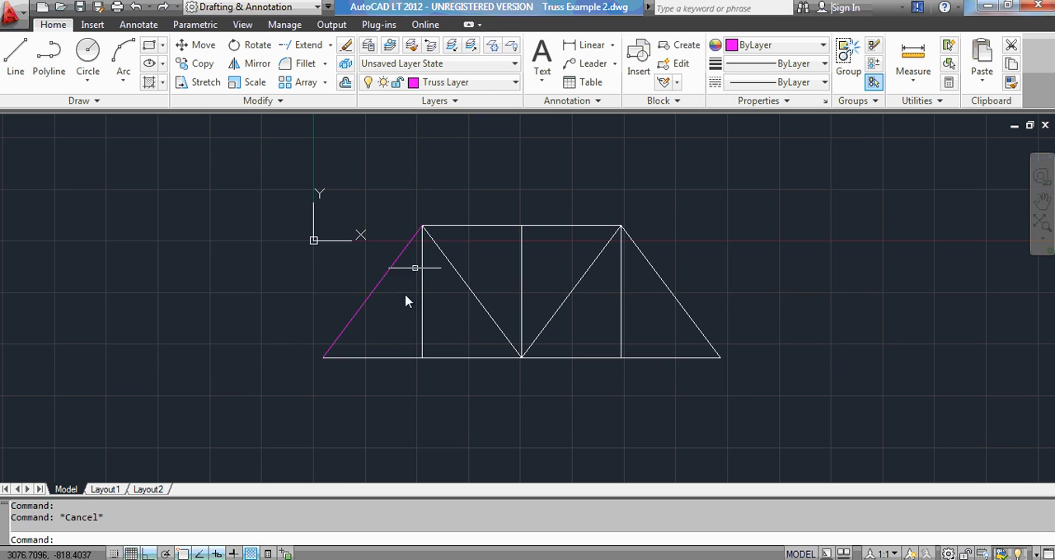
# Trace the first bottom chord segment from the left support and the left vertical member up to the top-left joint with connected lines.
pyautogui.scroll(2, 536, 272)
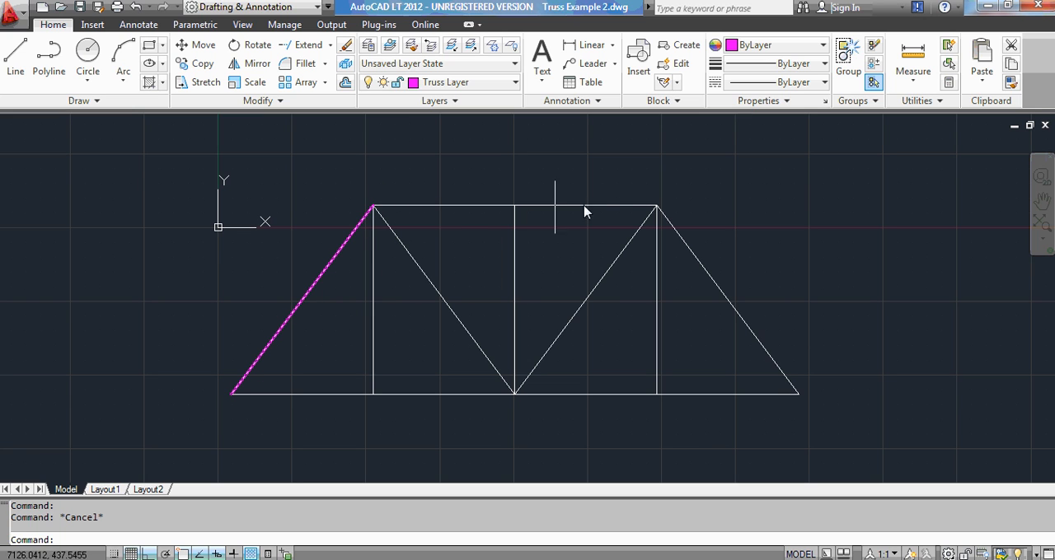
pyautogui.moveTo(653, 208)
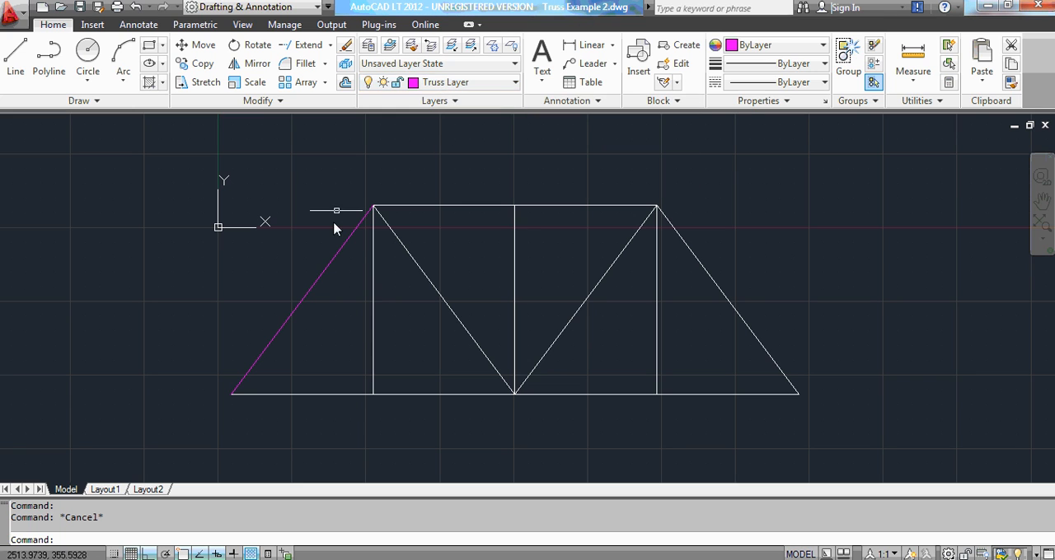
pyautogui.click(16, 65)
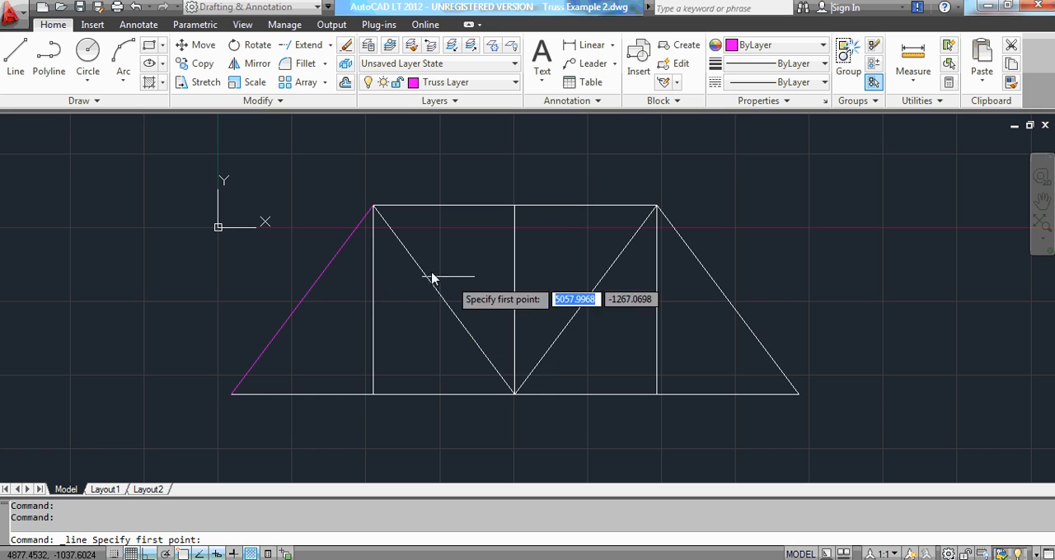
pyautogui.click(234, 396)
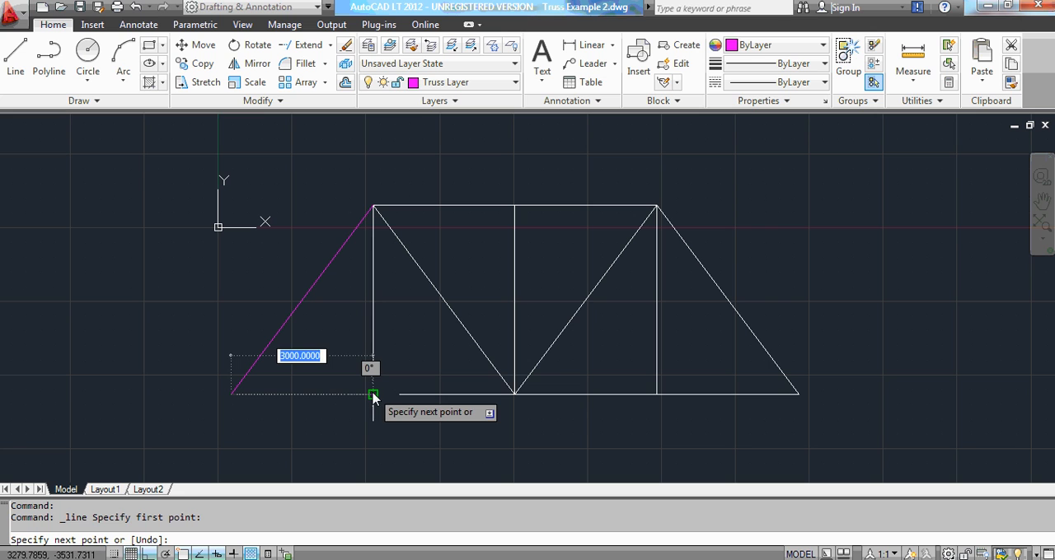
pyautogui.click(374, 395)
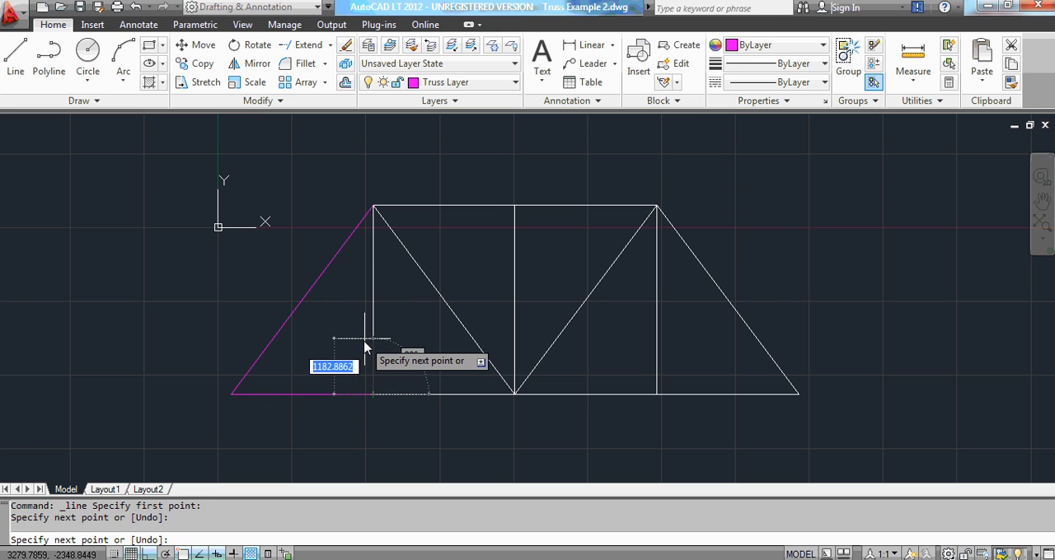
pyautogui.click(372, 207)
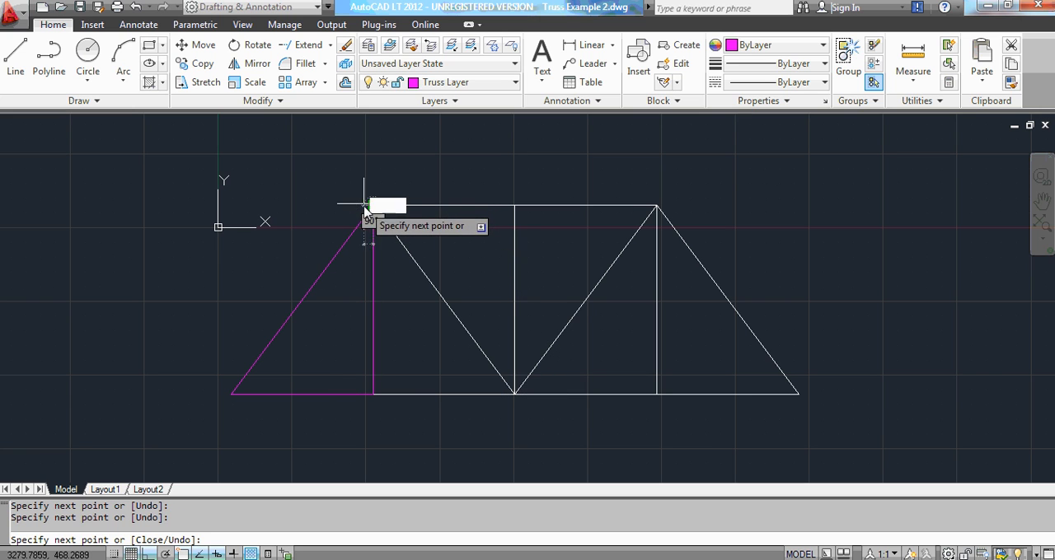
pyautogui.press('Escape')
pyautogui.press('Escape')
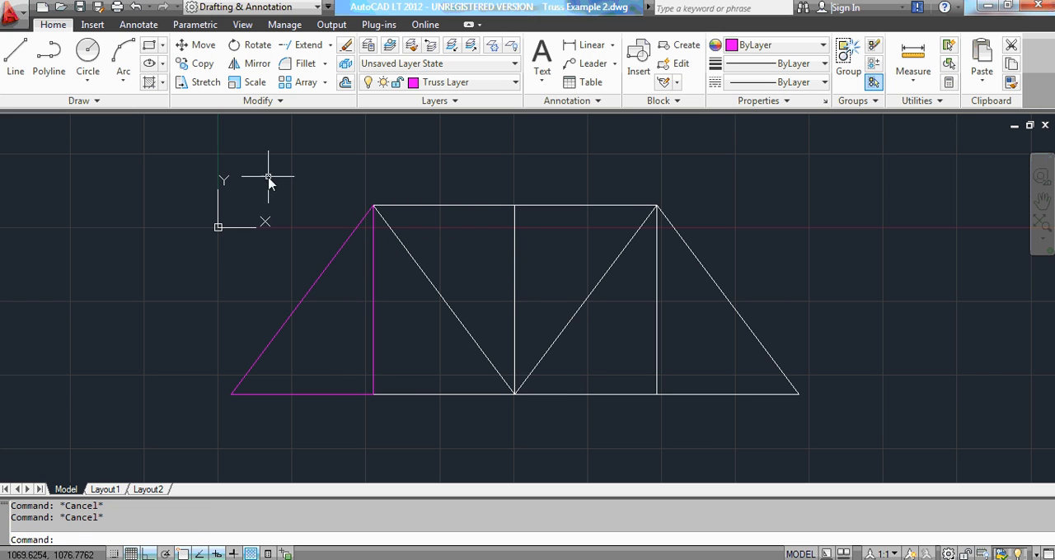
# Trace the second bottom chord segment with a line from the left vertical's foot to the centre bottom joint.
pyautogui.click(15, 73)
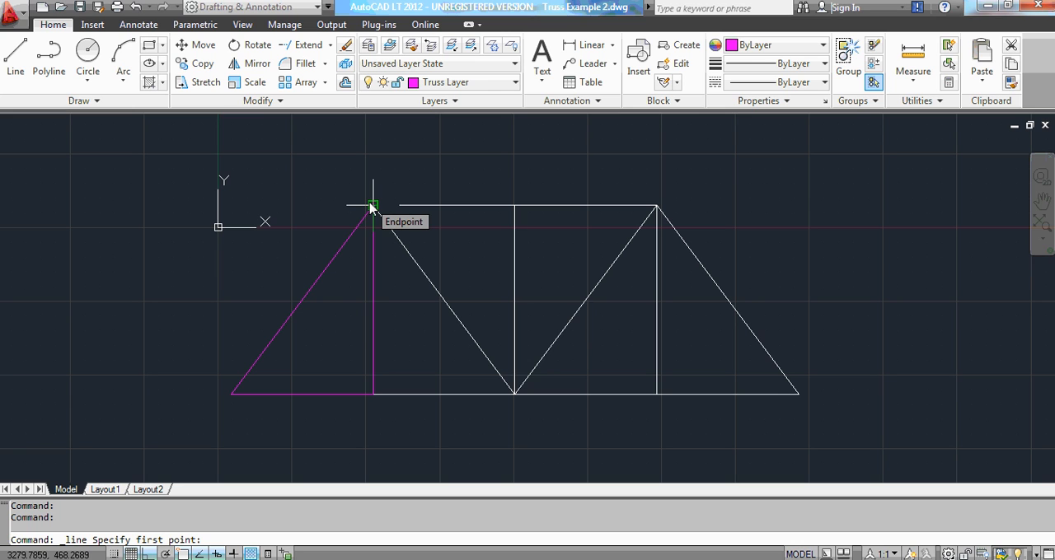
pyautogui.click(373, 399)
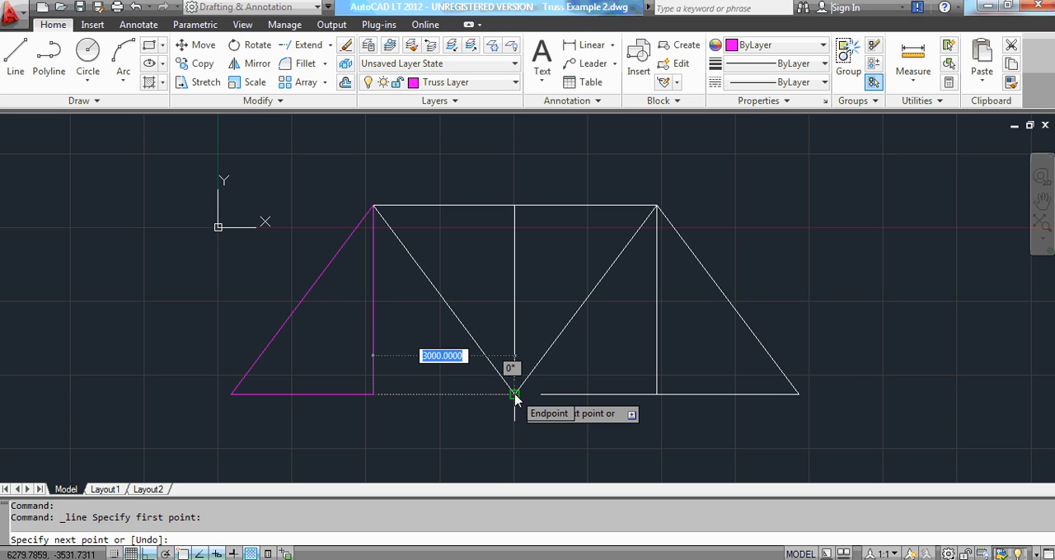
pyautogui.click(514, 395)
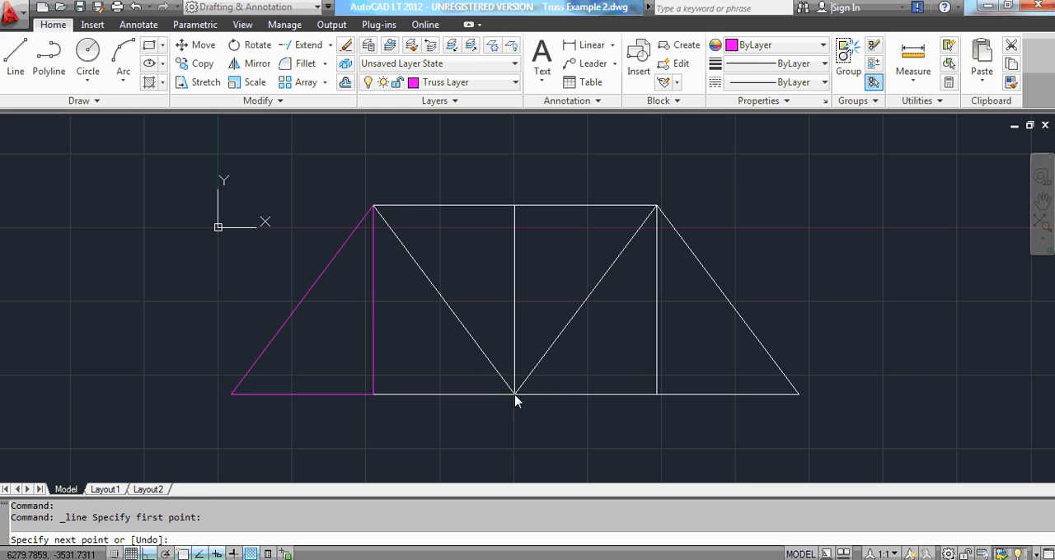
pyautogui.press('Escape')
pyautogui.press('Escape')
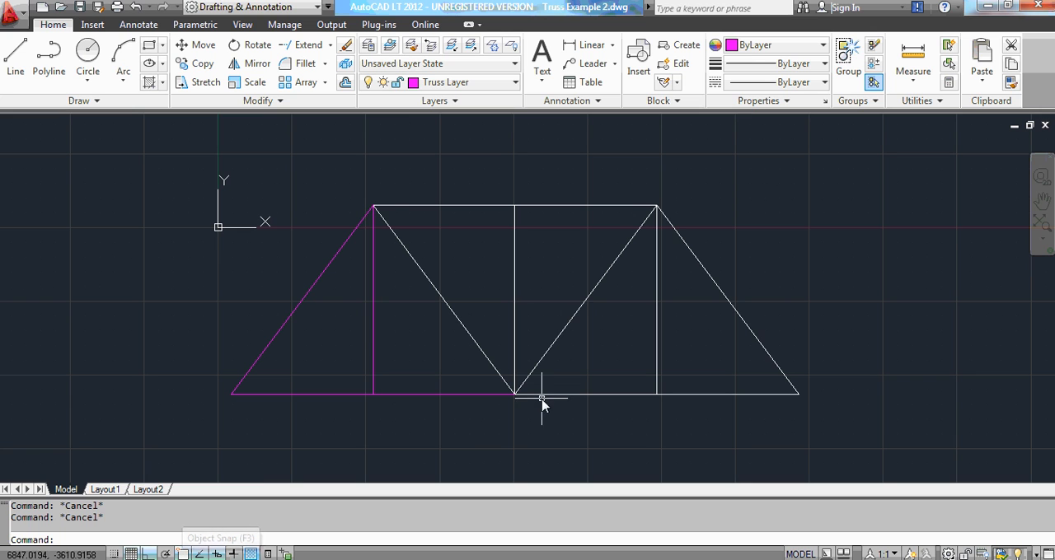
# Trace the left inner diagonal with a line from the top-left joint down to the centre bottom joint.
pyautogui.click(15, 58)
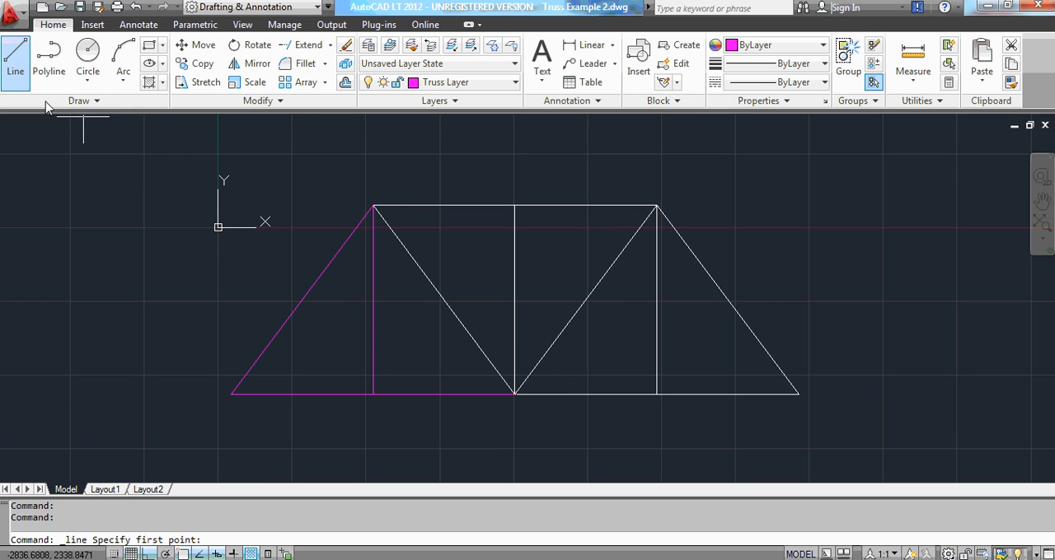
pyautogui.click(373, 206)
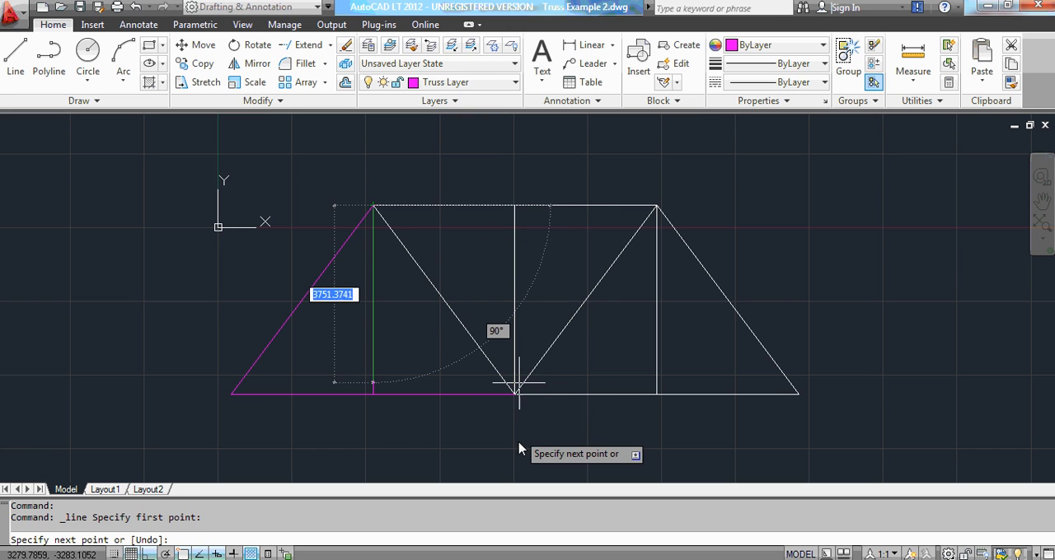
pyautogui.scroll(3, 516, 426)
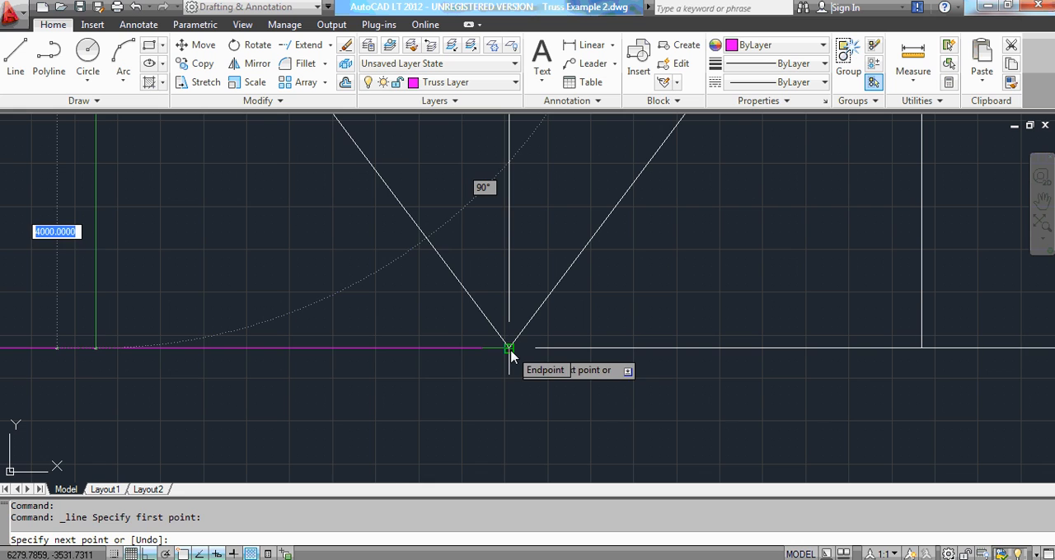
pyautogui.click(510, 349)
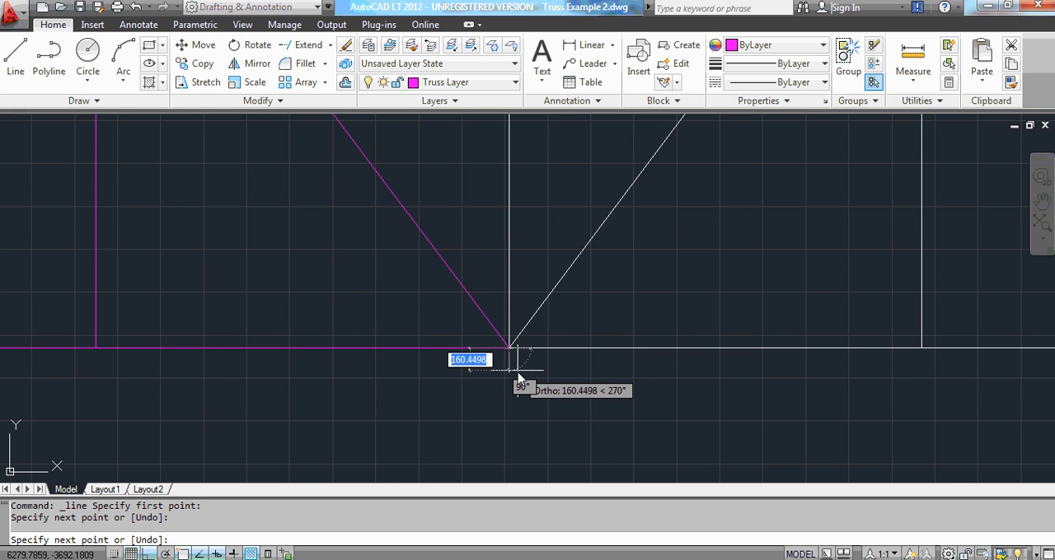
pyautogui.press('Escape')
pyautogui.press('Escape')
pyautogui.scroll(1, 497, 330)
pyautogui.scroll(3, 504, 332)
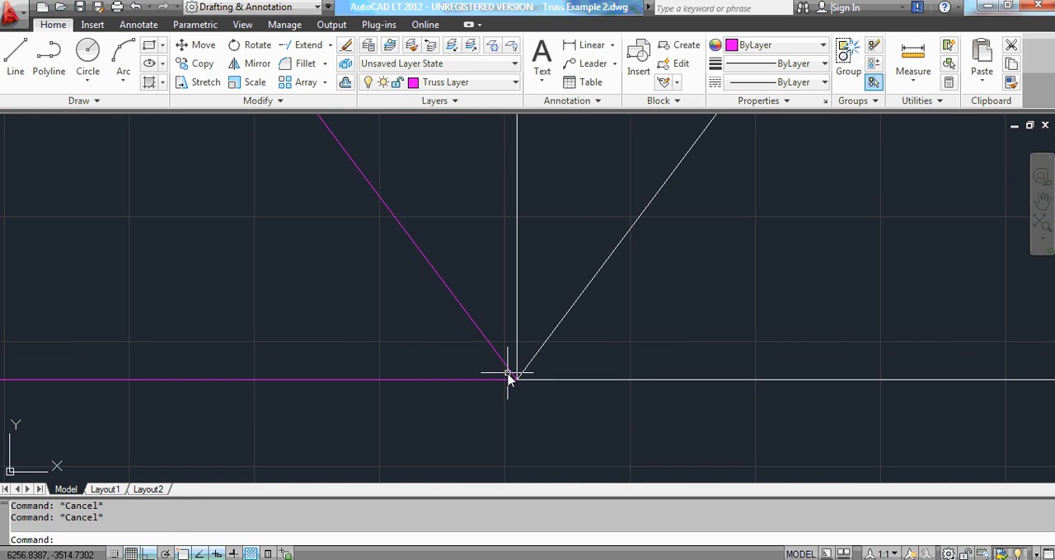
pyautogui.scroll(-3, 511, 379)
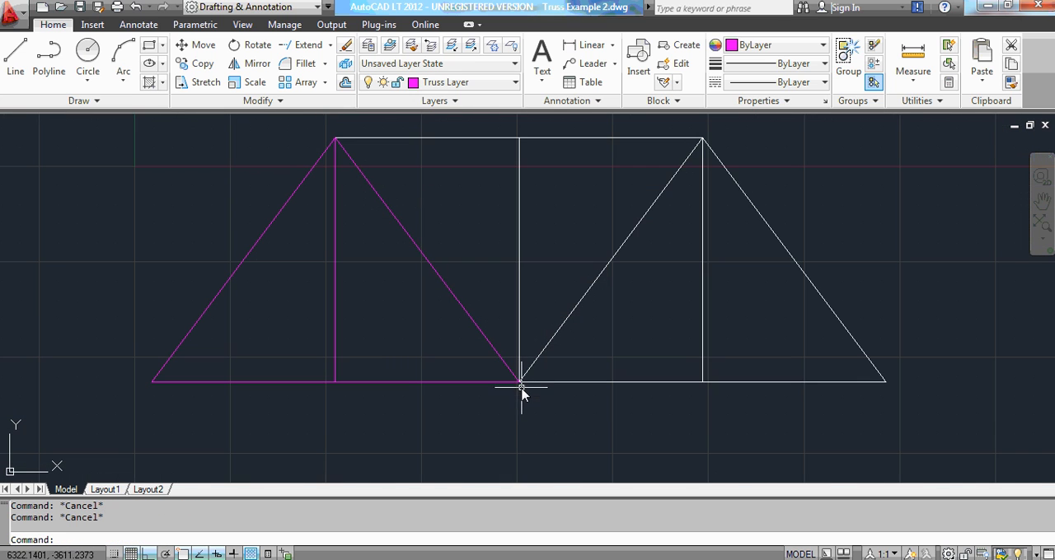
# Trace the left half of the top chord with a line from the top-left joint to the centre top joint.
pyautogui.click(14, 66)
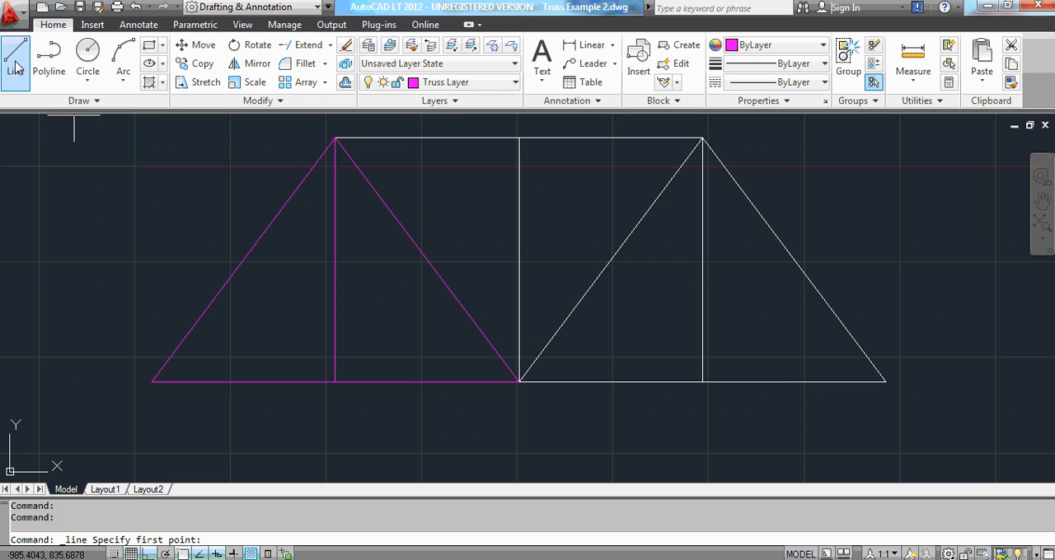
pyautogui.click(335, 140)
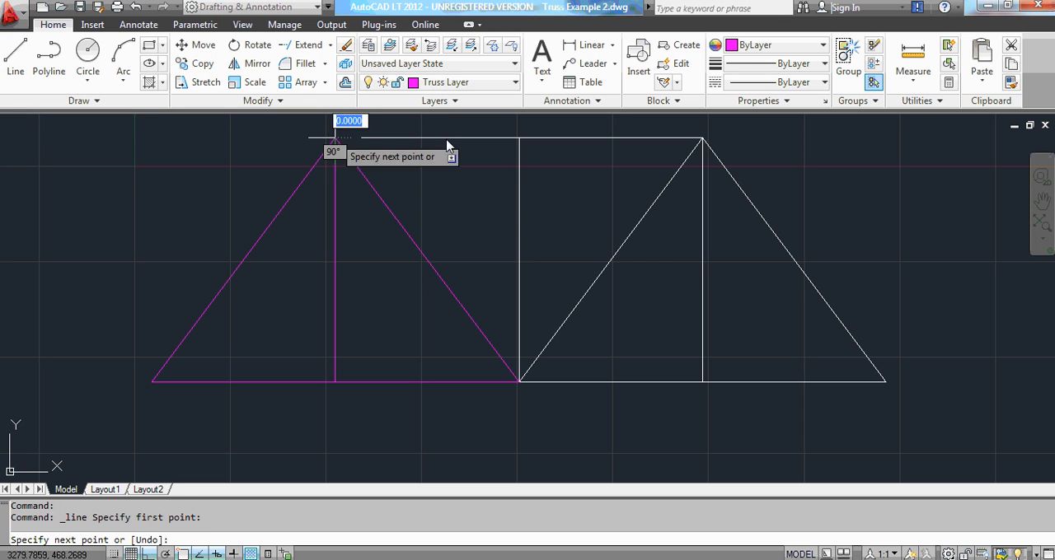
pyautogui.click(518, 139)
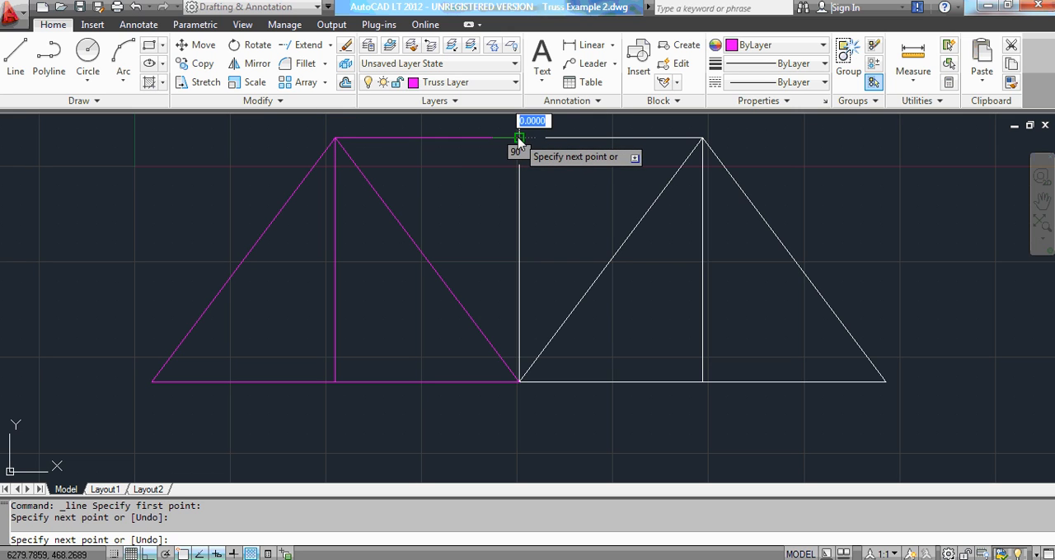
pyautogui.press('Escape')
pyautogui.press('Escape')
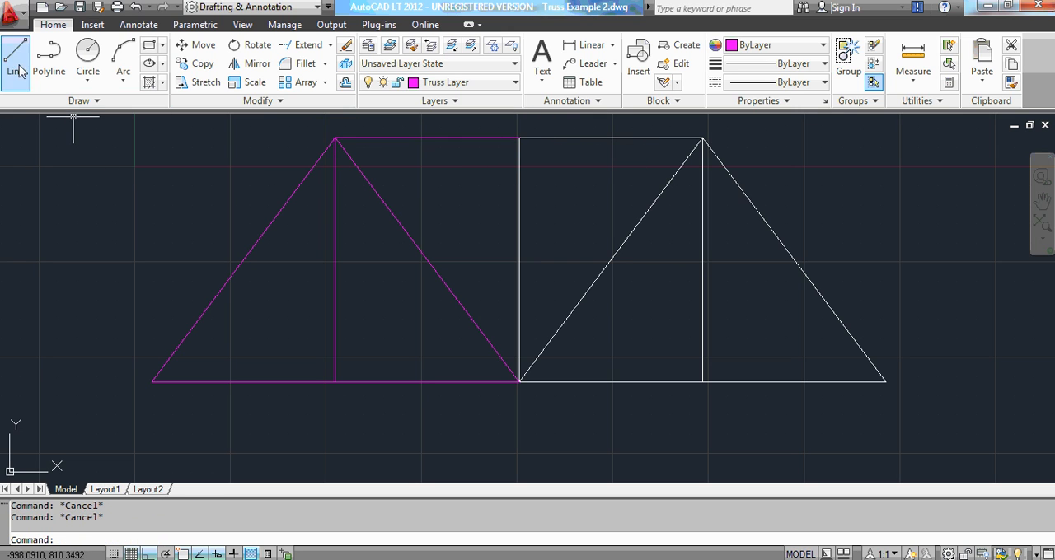
# Trace the central vertical member with a line from the centre top joint down to the centre bottom joint.
pyautogui.click(14, 59)
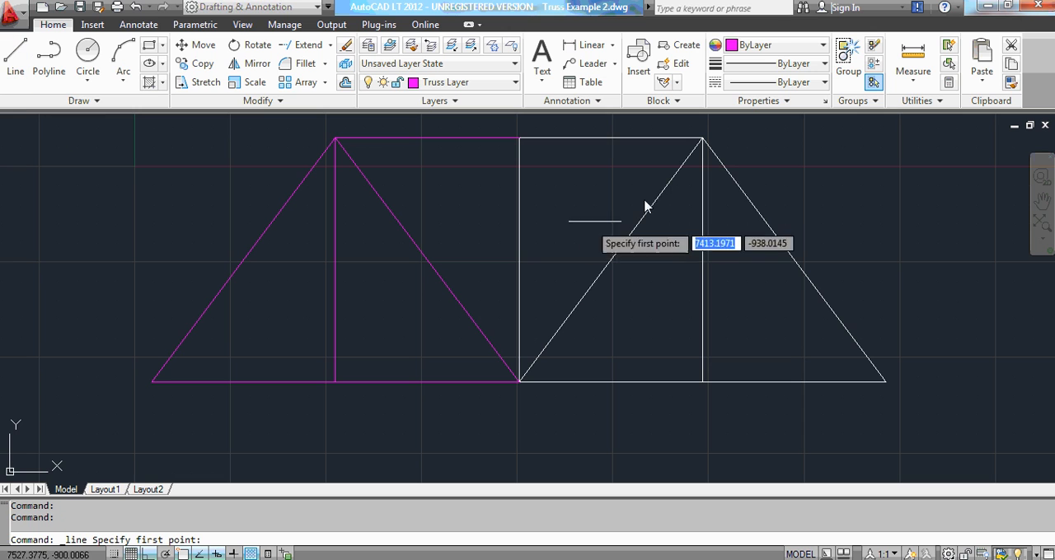
pyautogui.click(518, 139)
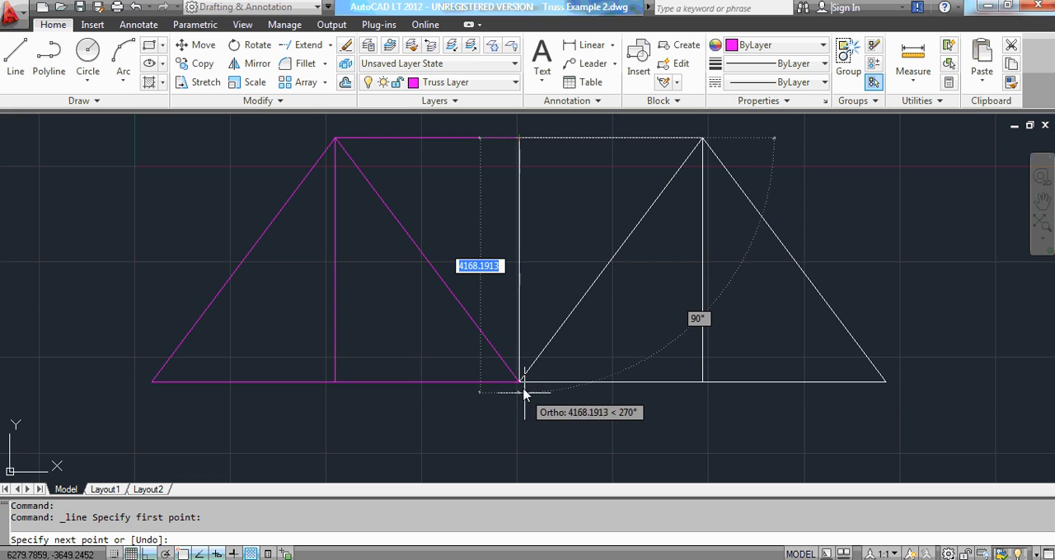
pyautogui.scroll(2, 522, 392)
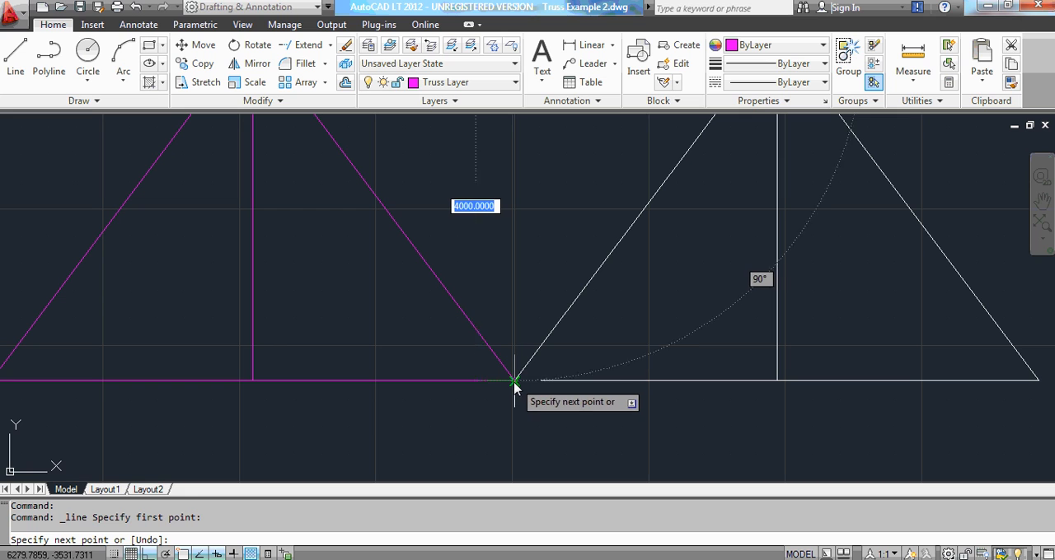
pyautogui.click(514, 381)
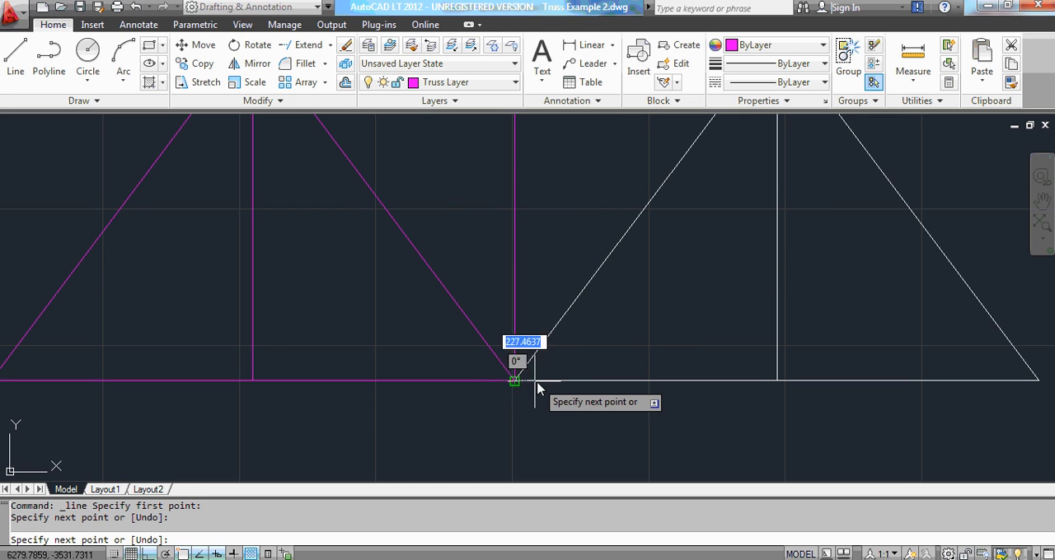
pyautogui.press('Escape')
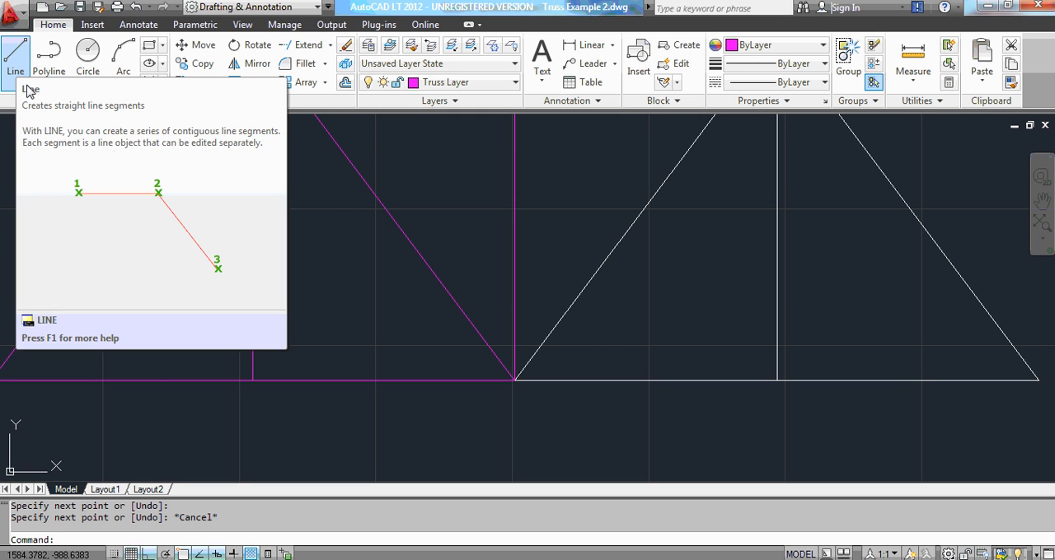
pyautogui.scroll(-1, 503, 397)
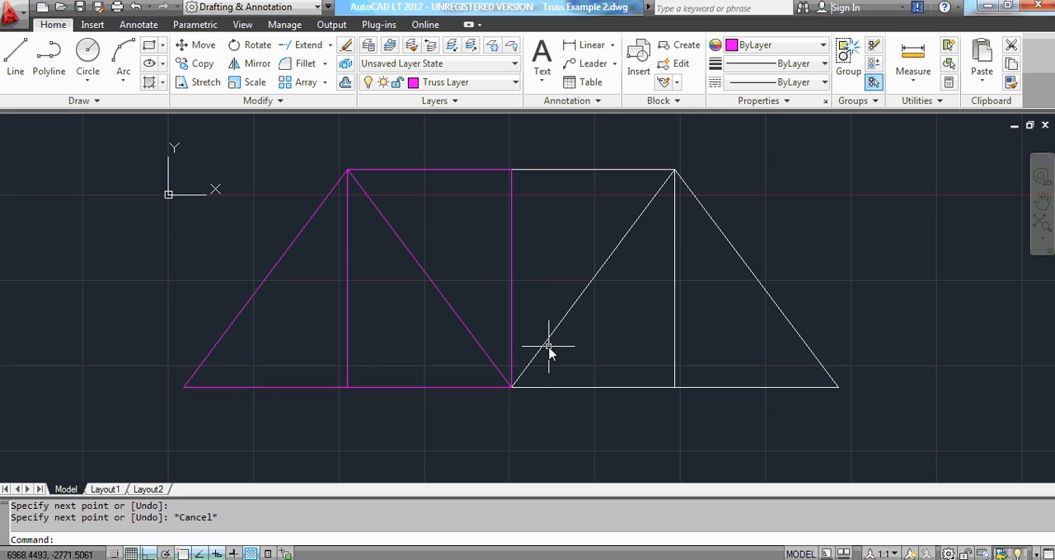
pyautogui.scroll(2, 674, 173)
pyautogui.scroll(1, 700, 180)
pyautogui.scroll(-3, 702, 183)
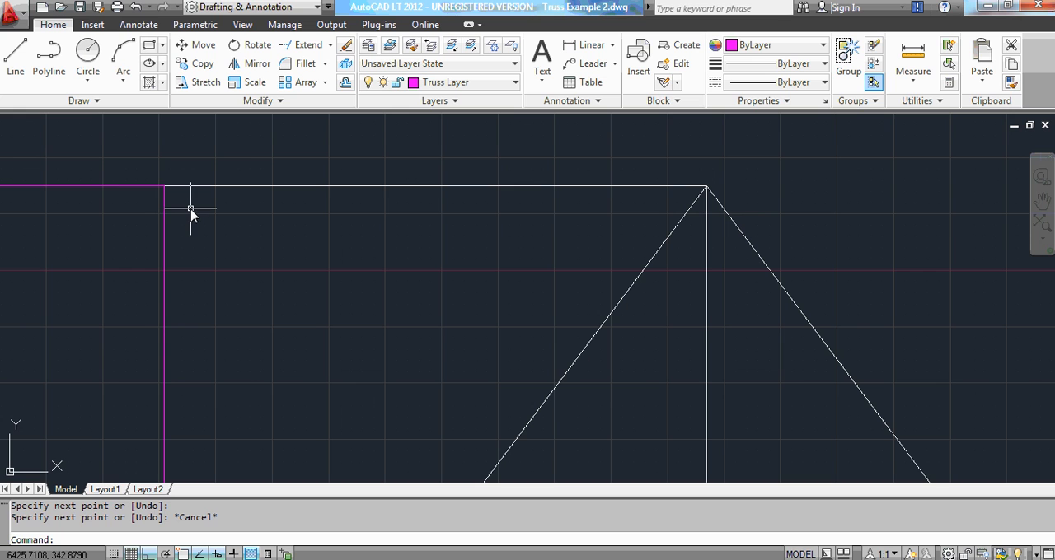
pyautogui.scroll(-2, 390, 176)
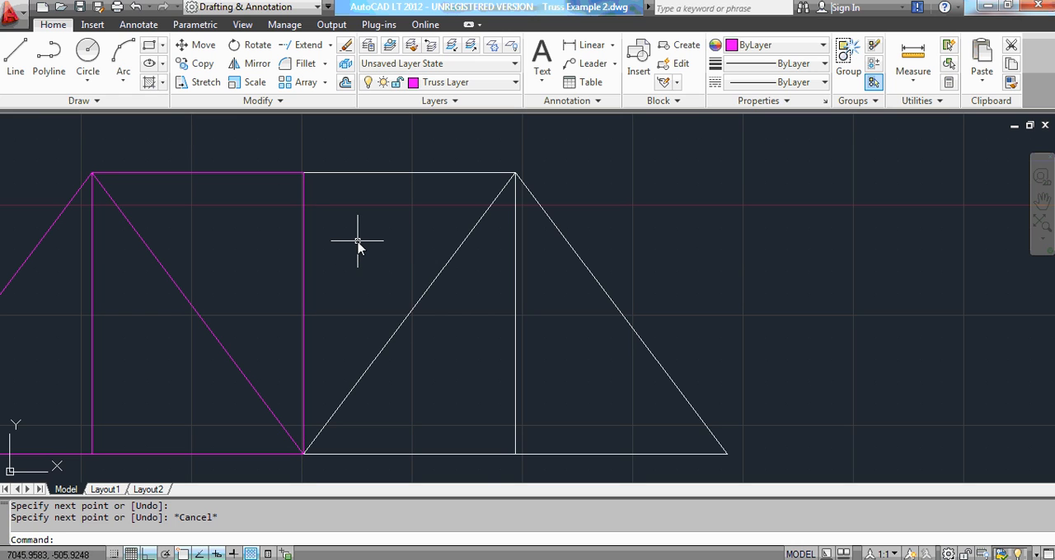
pyautogui.press('alt')
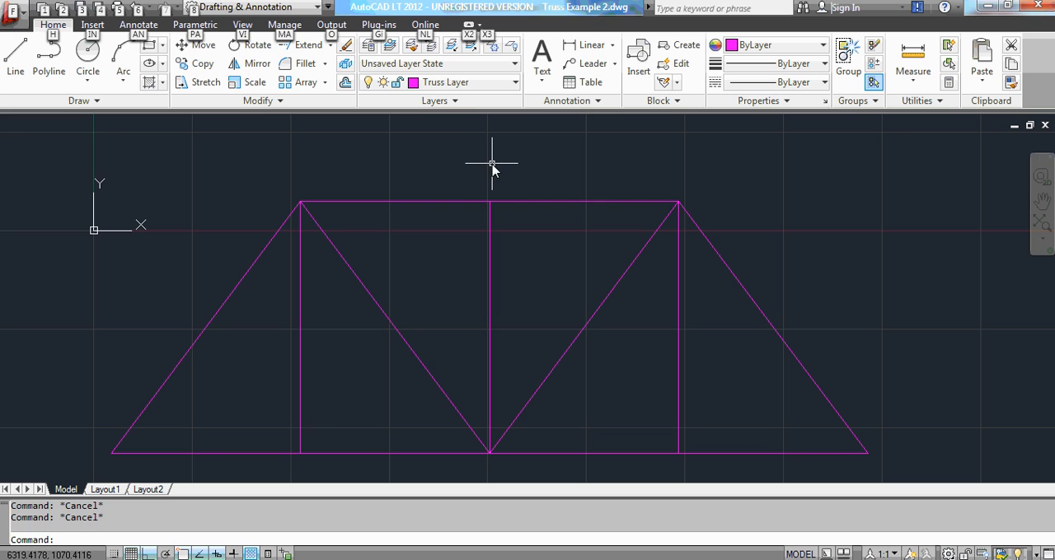
pyautogui.click(484, 12)
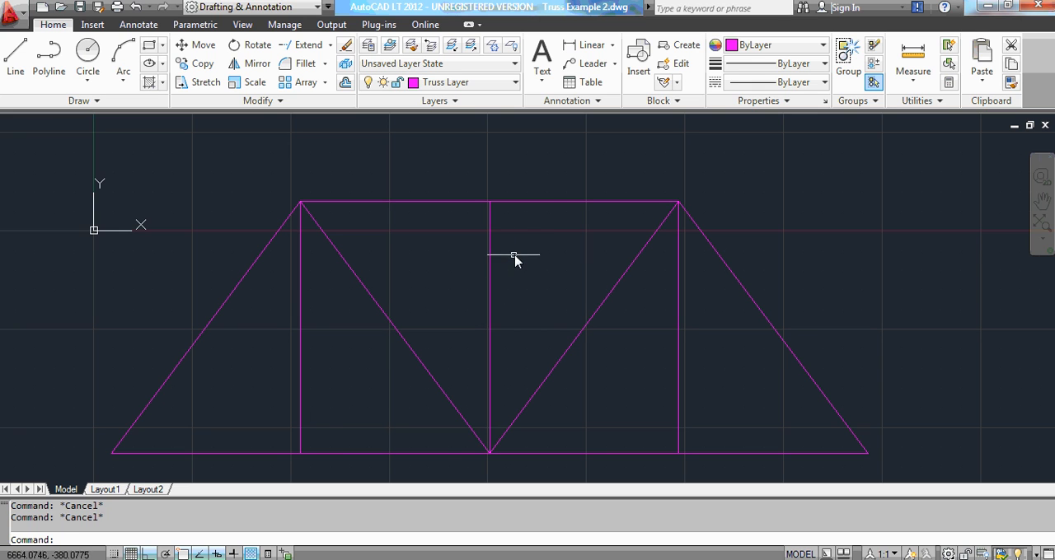
# Turn off Truss Layer even though it is the current layer, leaving only the original truss lines displayed.
pyautogui.scroll(-3, 567, 195)
pyautogui.scroll(2, 555, 267)
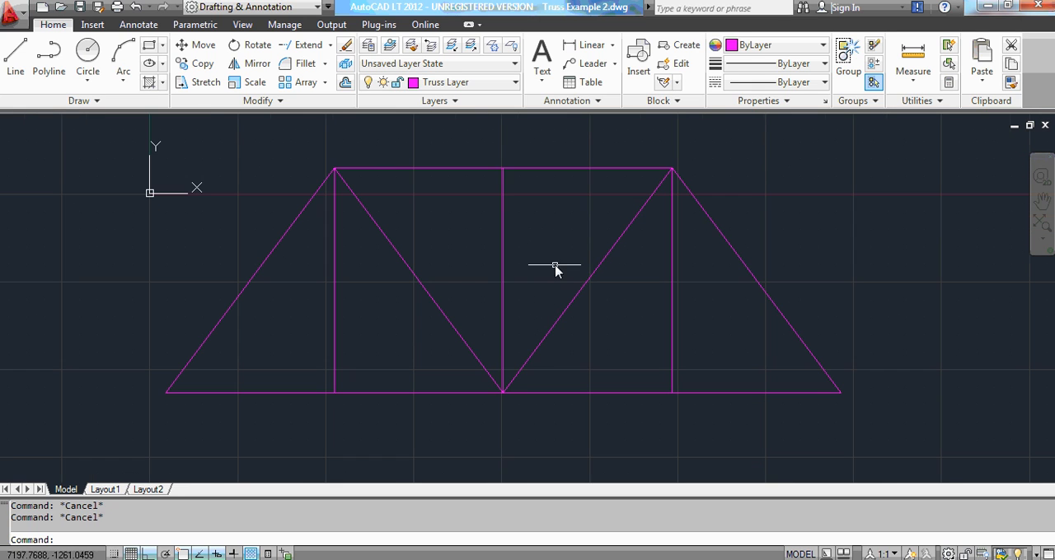
pyautogui.click(515, 83)
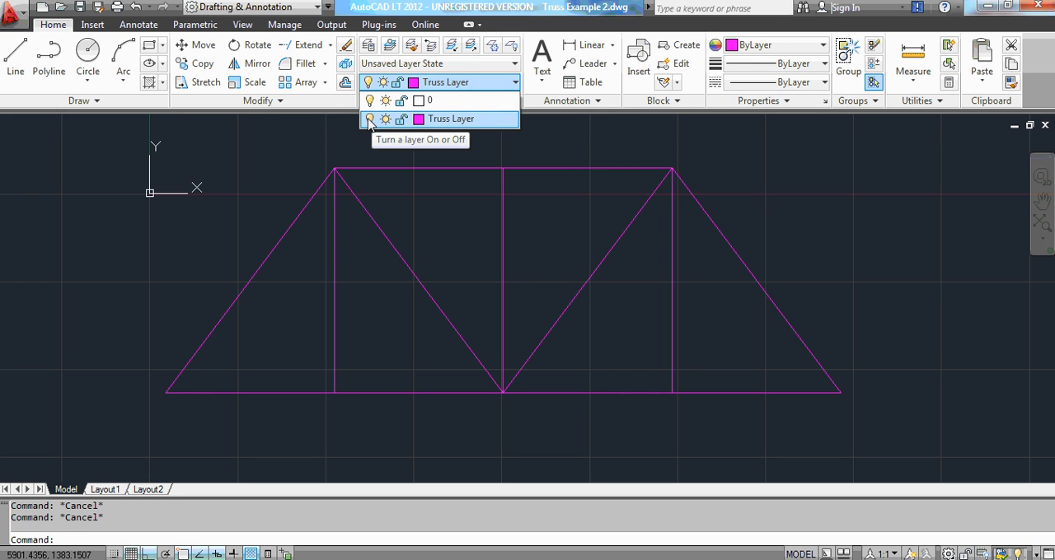
pyautogui.click(461, 120)
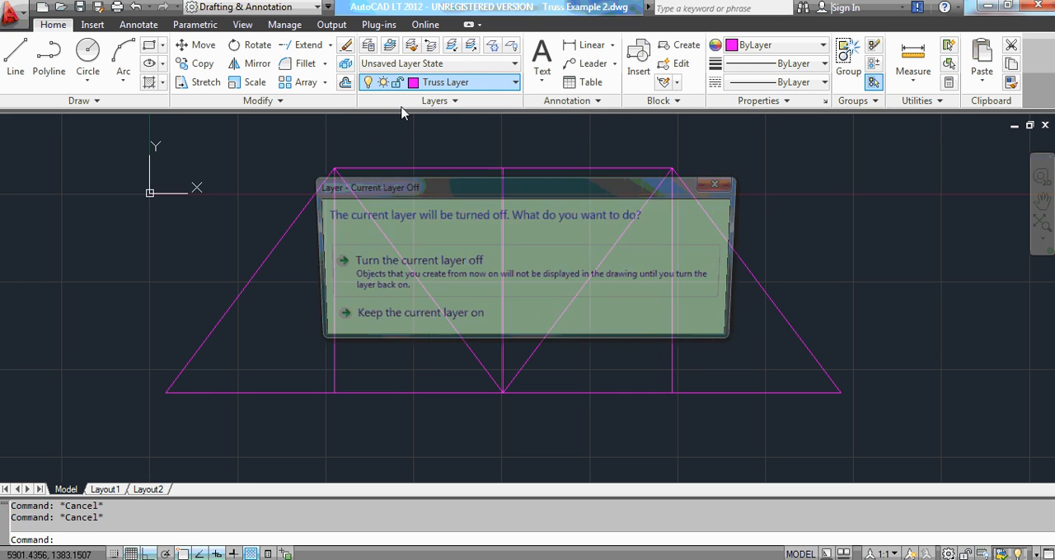
pyautogui.click(462, 272)
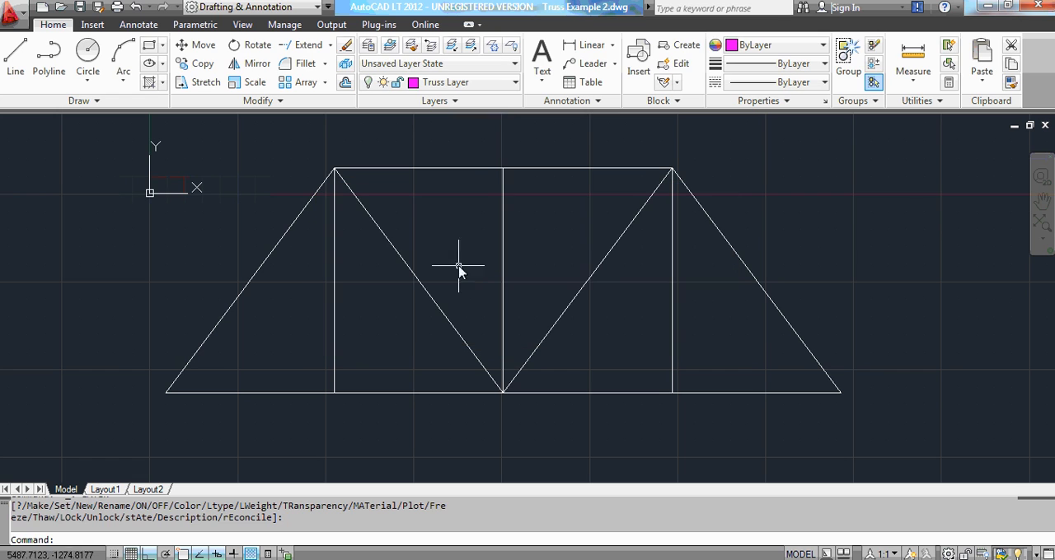
# Select all the original white truss lines on layer 0 with a selection window and delete them.
pyautogui.click(108, 138)
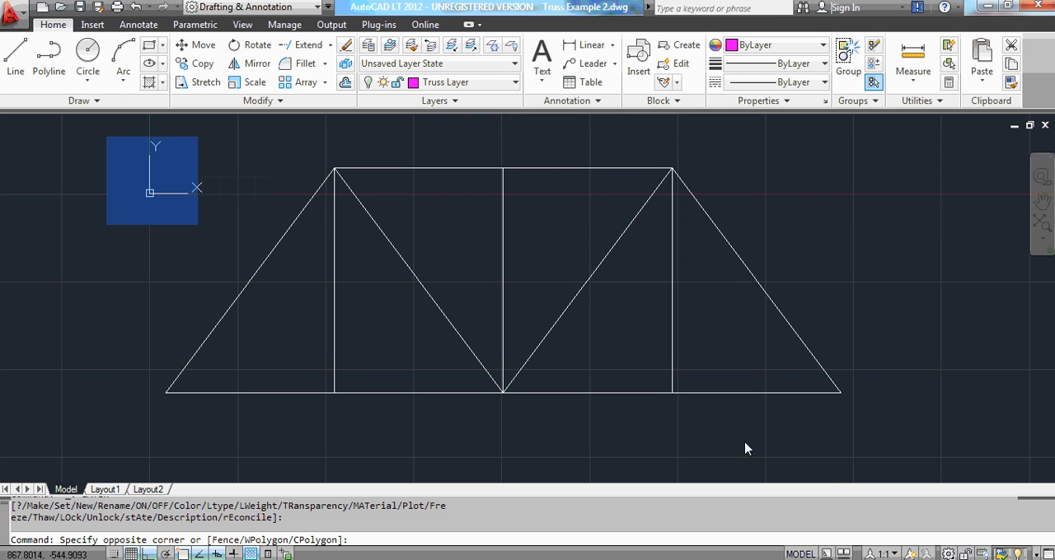
pyautogui.click(873, 435)
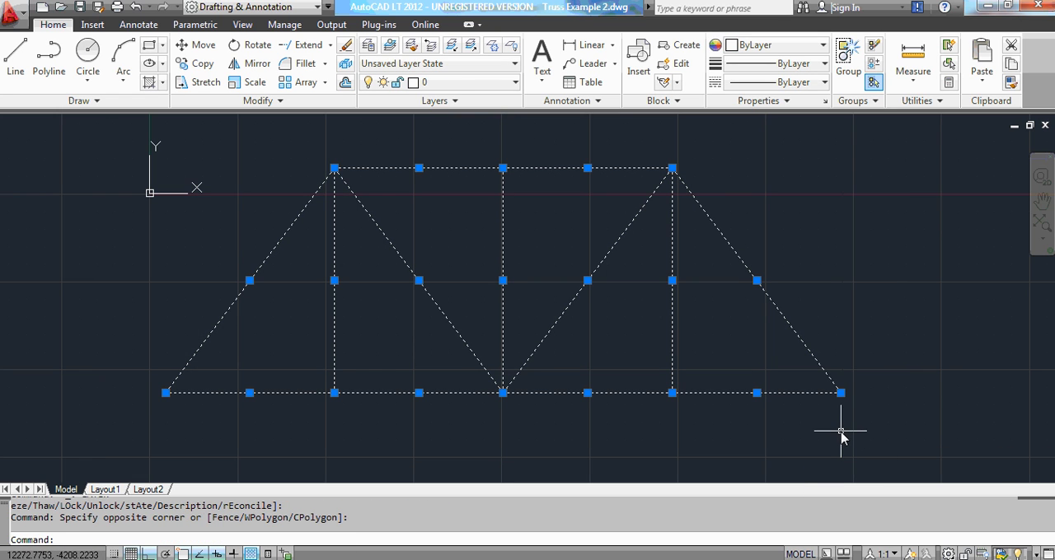
pyautogui.press('Delete')
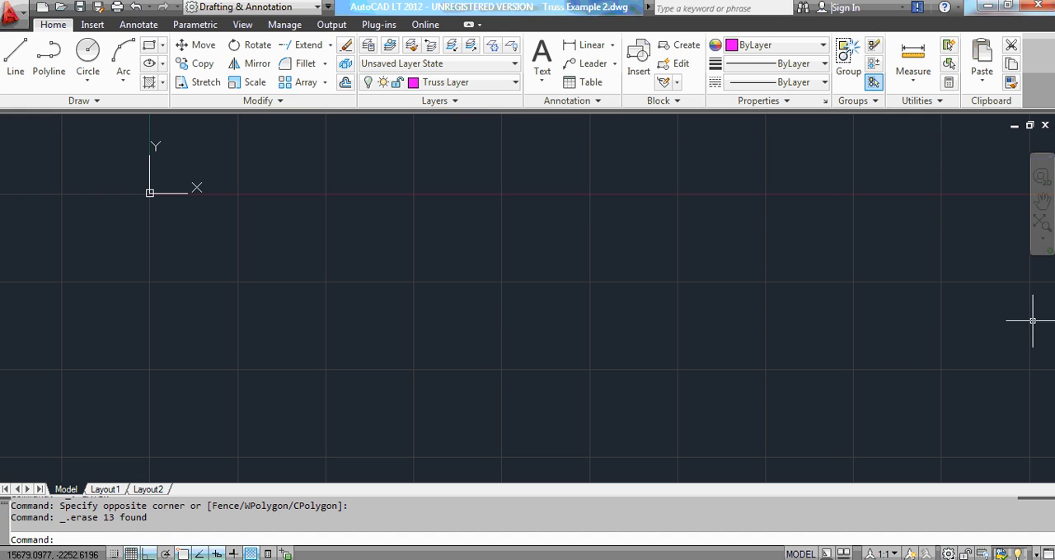
# Check the drawing area around the origin for leftover original objects using a wide selection window.
pyautogui.click(1042, 200)
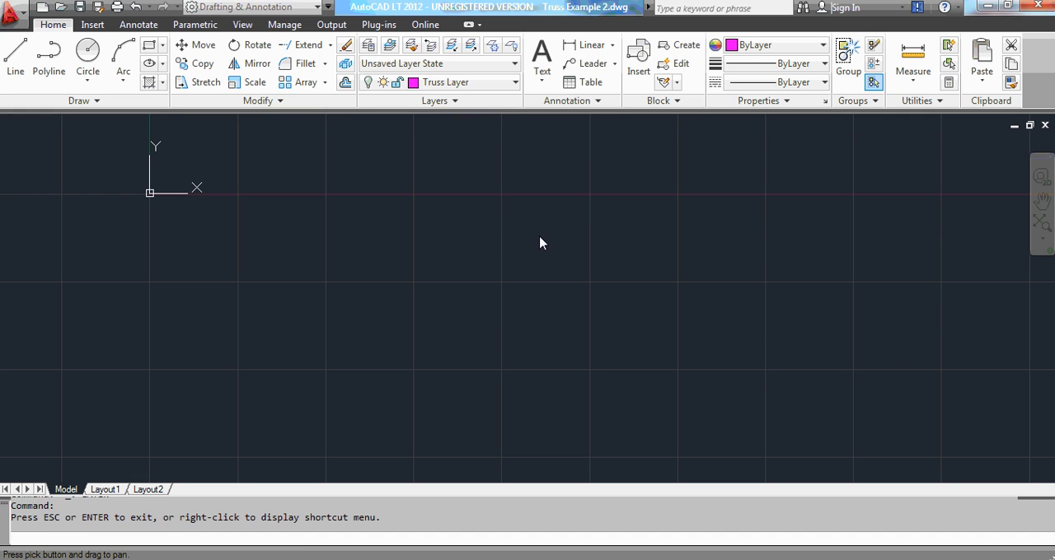
pyautogui.rightClick(496, 226)
pyautogui.click(557, 334)
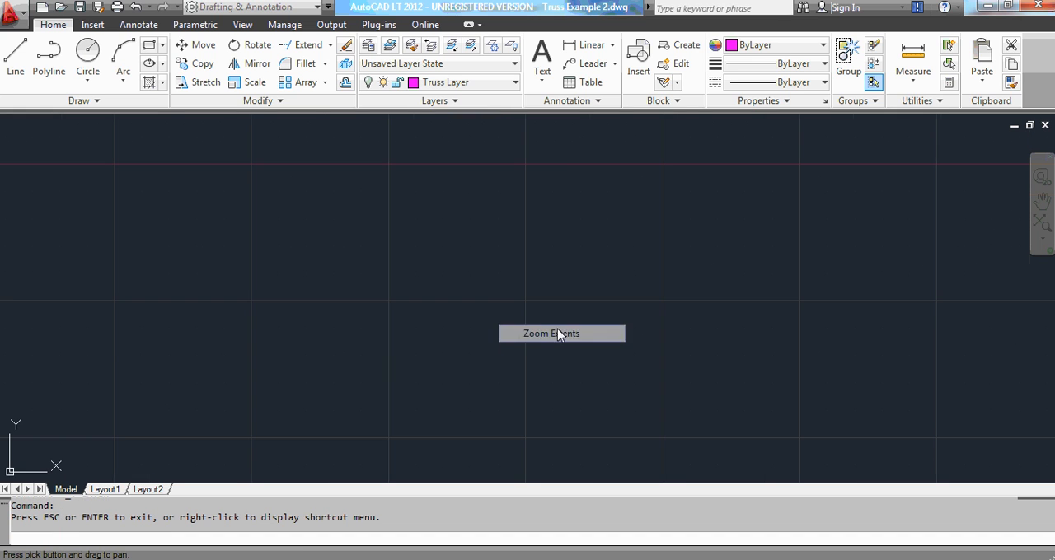
pyautogui.rightClick(506, 241)
pyautogui.click(544, 245)
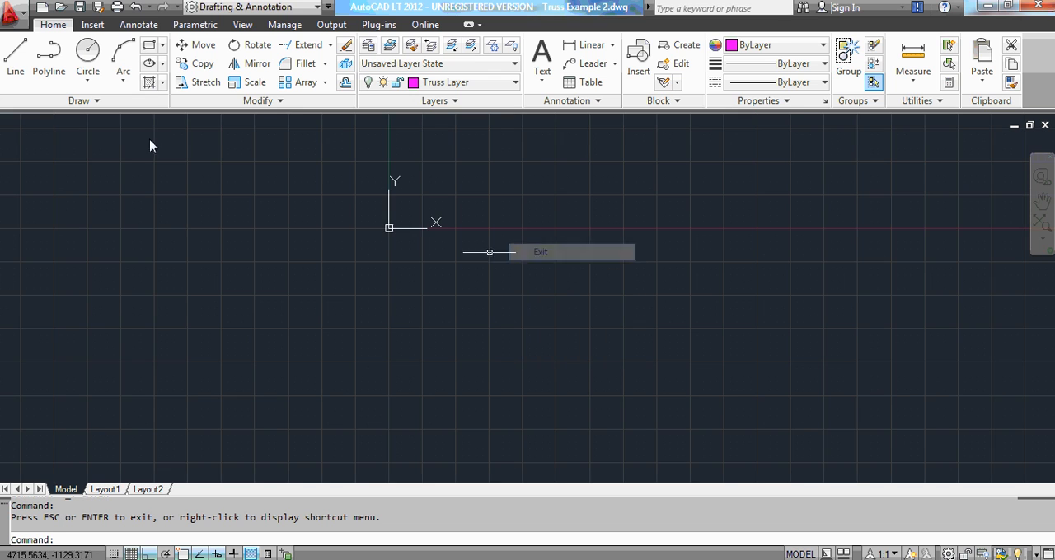
pyautogui.click(171, 191)
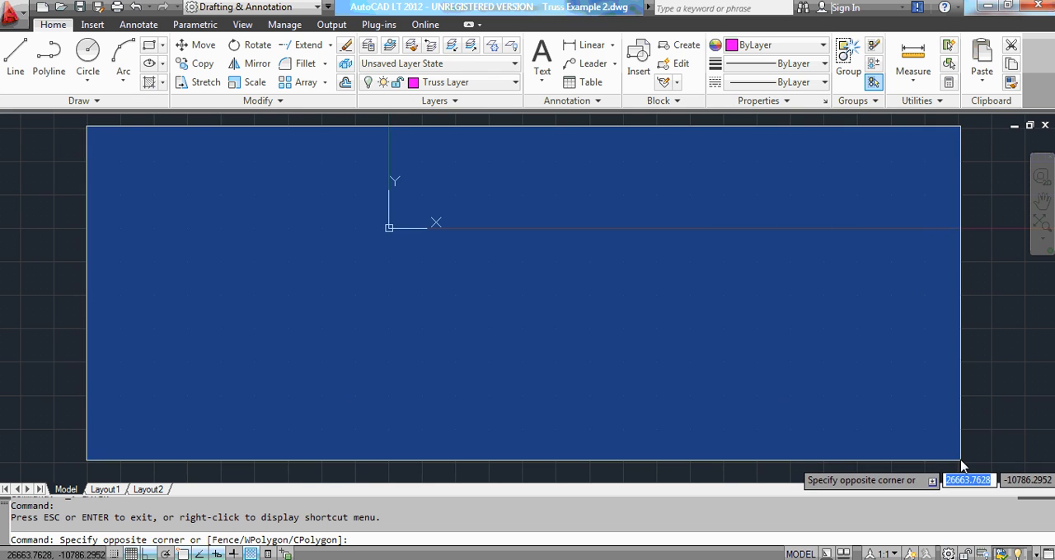
pyautogui.click(958, 457)
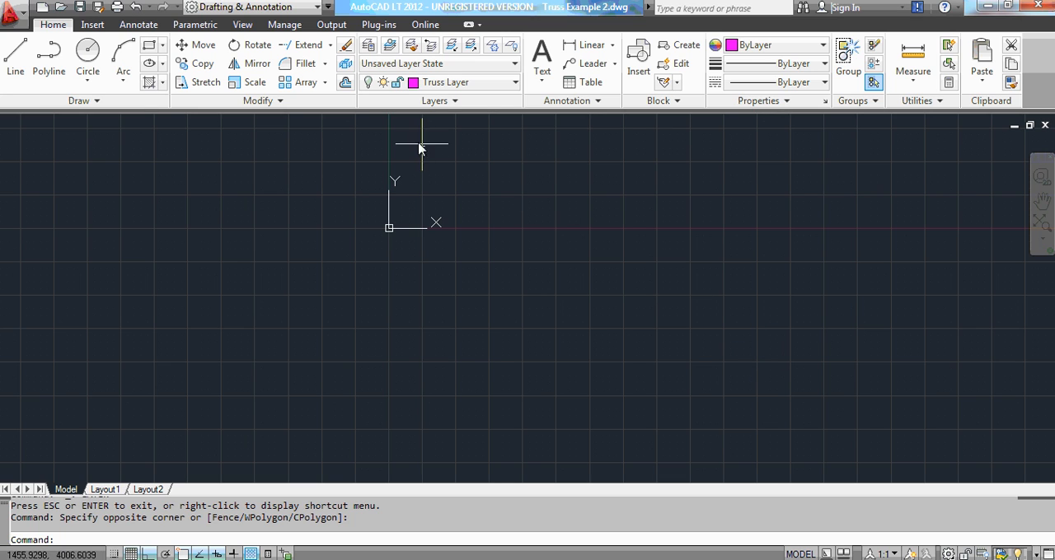
# Turn Truss Layer back on and make it the current layer.
pyautogui.click(515, 83)
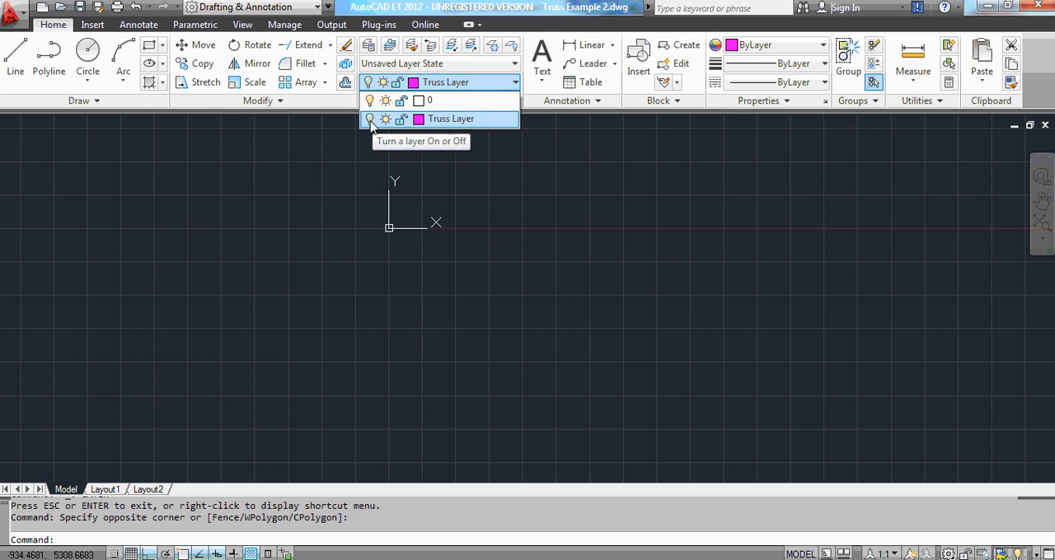
pyautogui.click(451, 102)
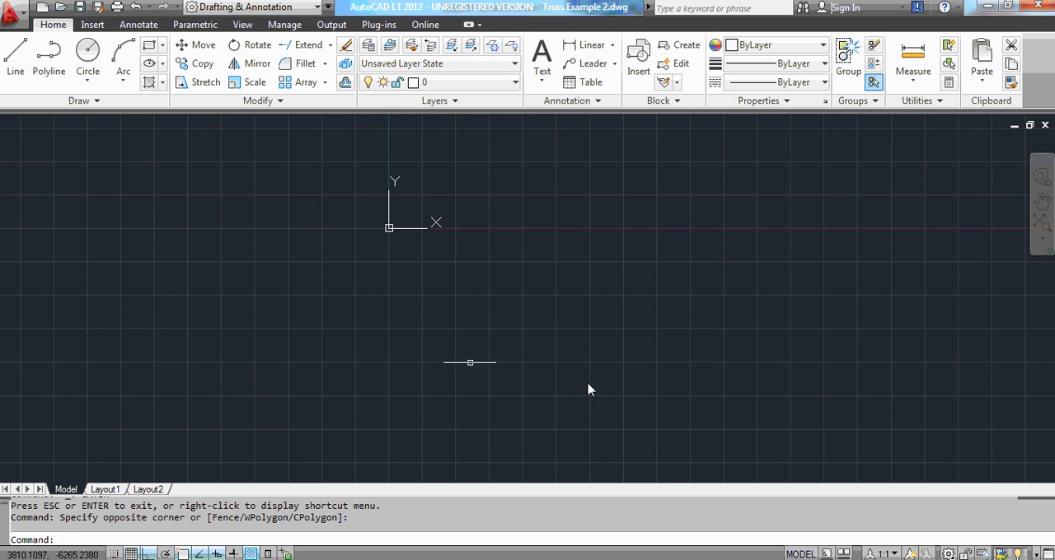
pyautogui.click(516, 87)
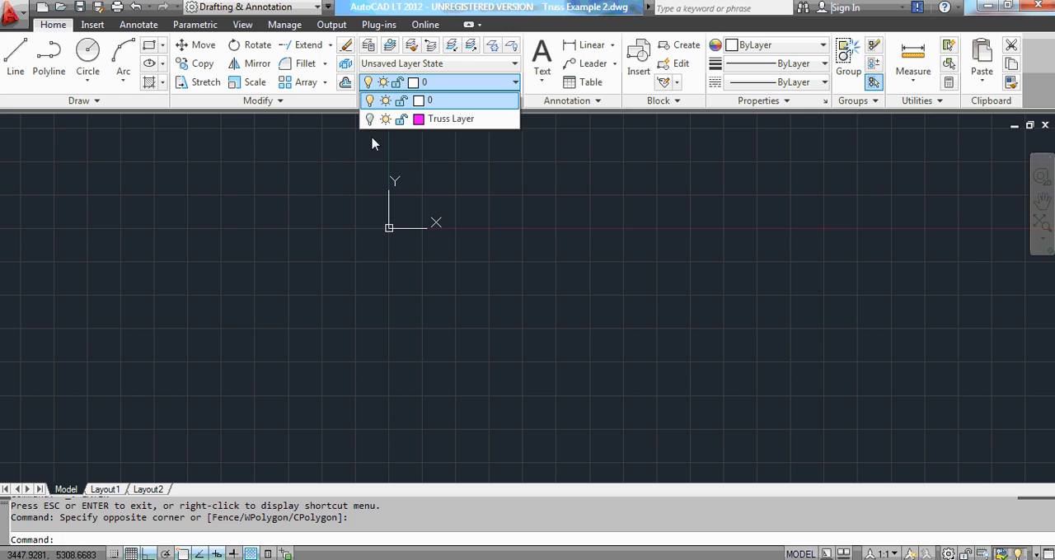
pyautogui.click(369, 121)
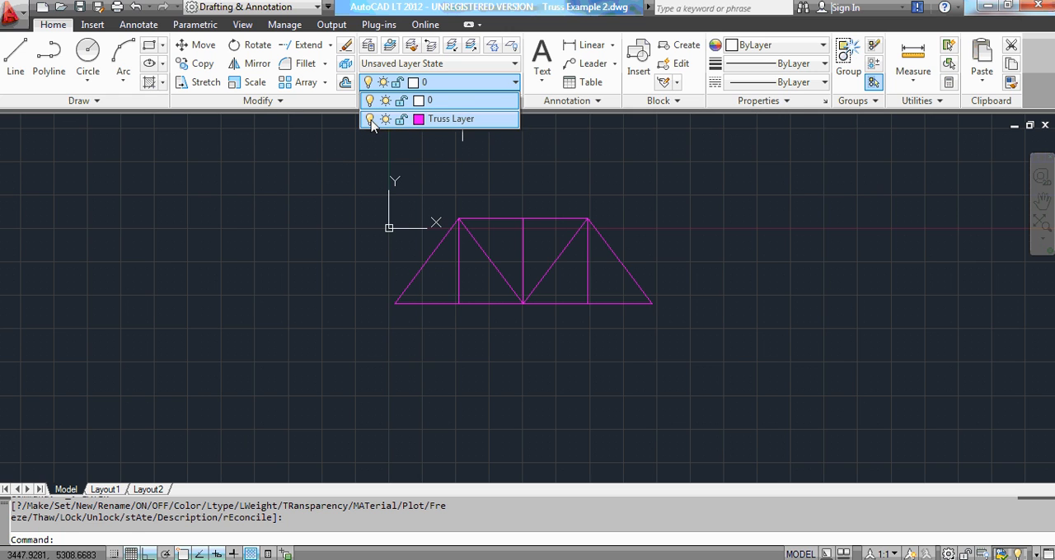
pyautogui.click(465, 121)
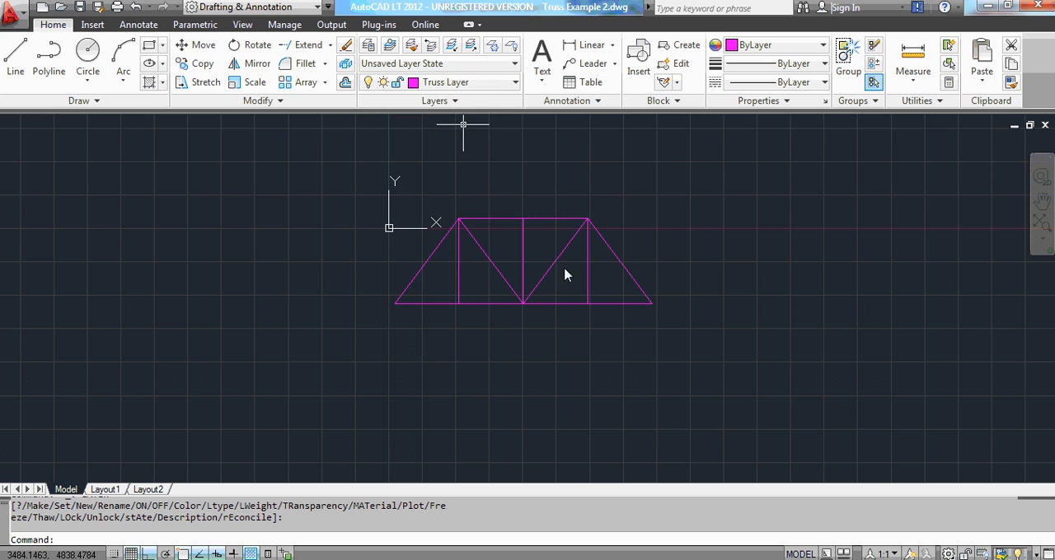
pyautogui.scroll(2, 612, 264)
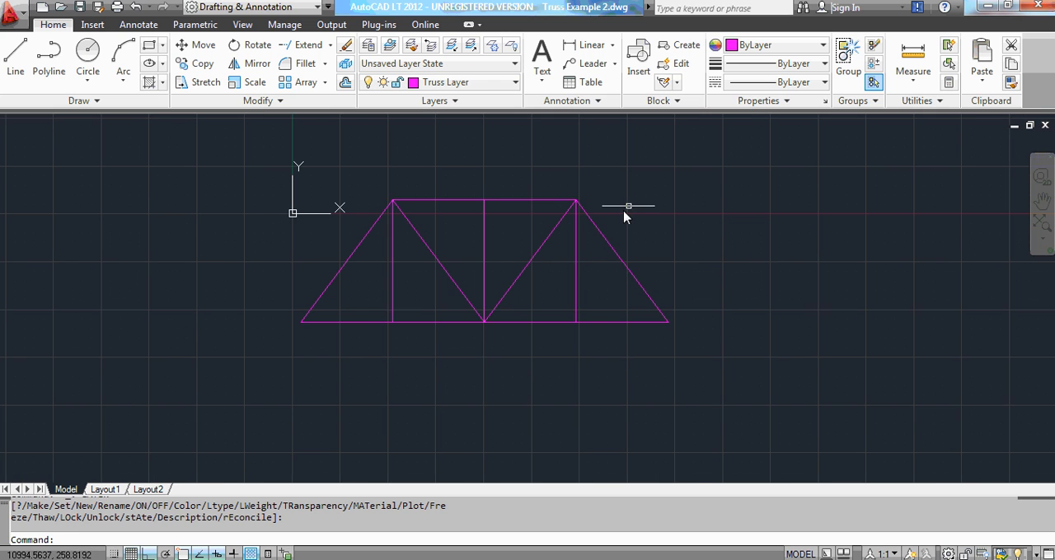
pyautogui.scroll(2, 622, 212)
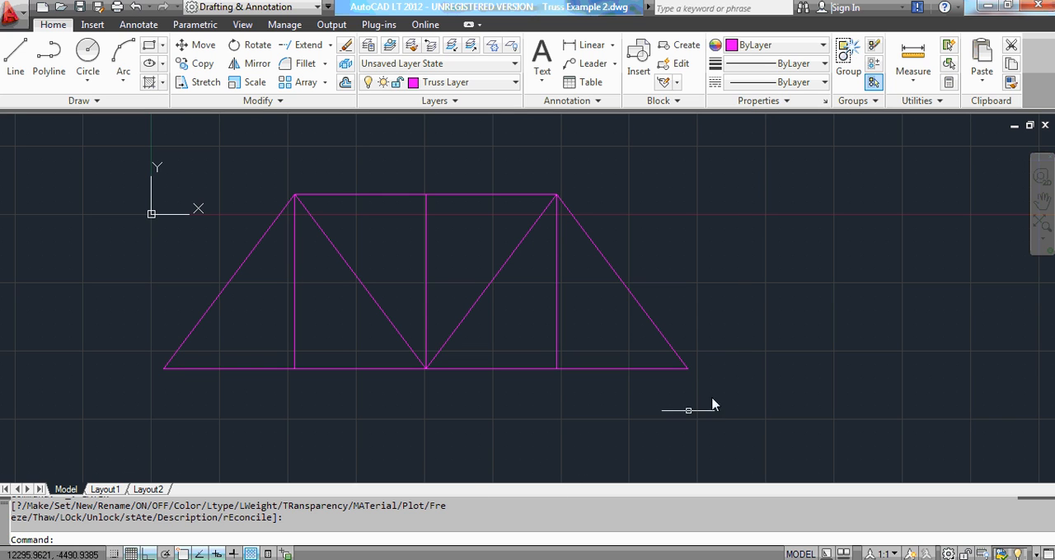
pyautogui.click(14, 56)
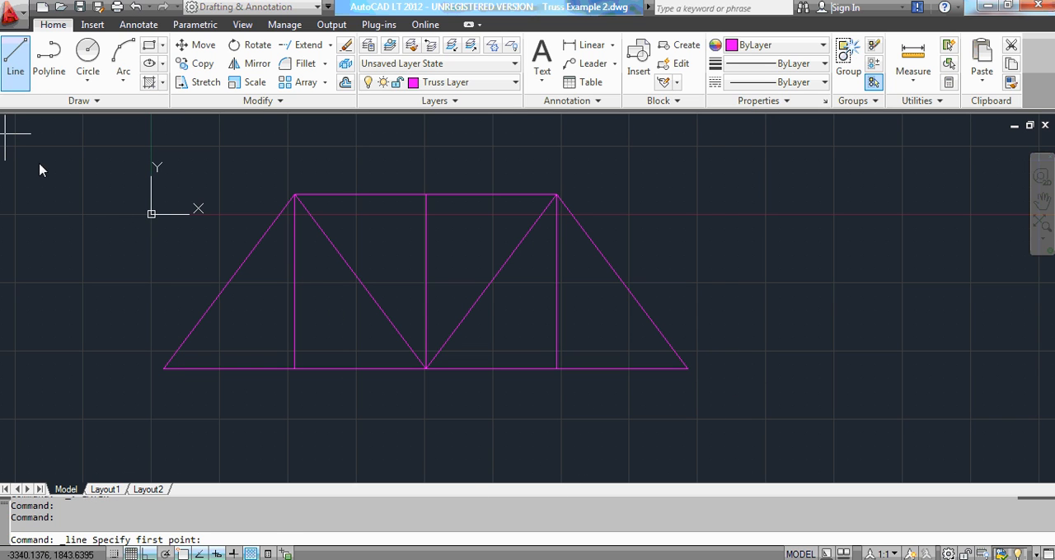
pyautogui.click(164, 368)
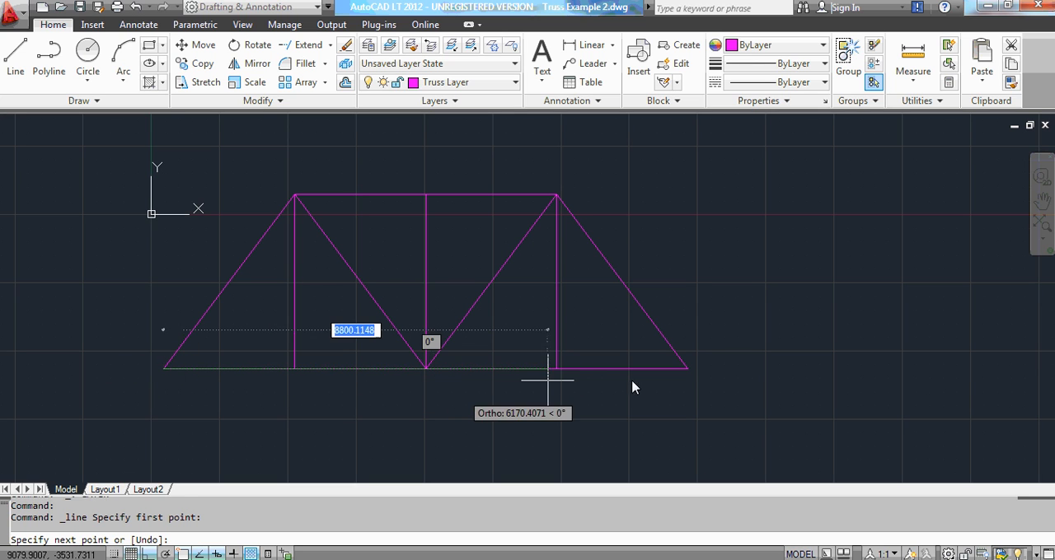
pyautogui.click(677, 368)
pyautogui.press('Escape')
pyautogui.press('Escape')
pyautogui.press('Escape')
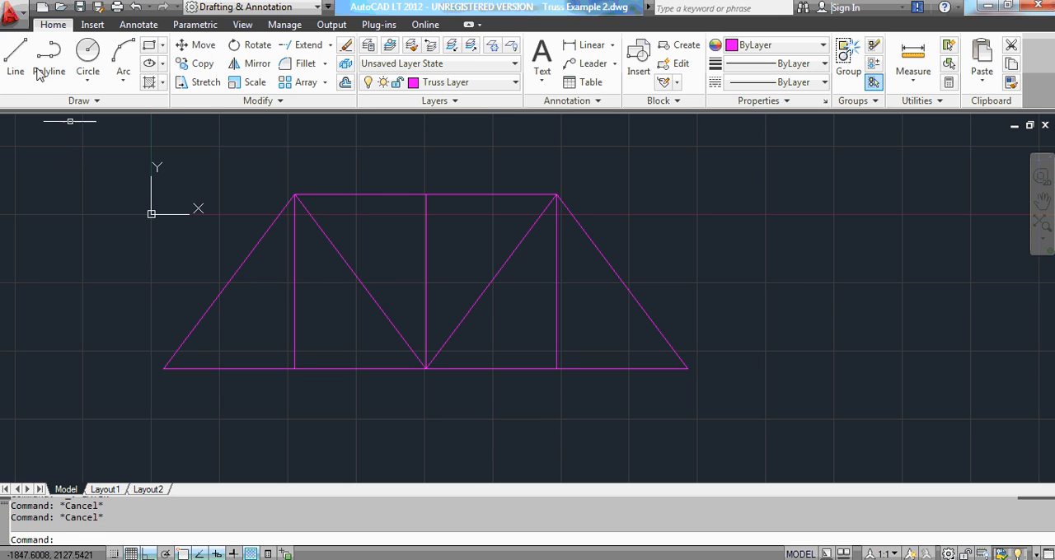
# Save the drawing and save a copy as Truss Example 3.dxf in AutoCAD 2004/LT2004 DXF format.
pyautogui.click(80, 7)
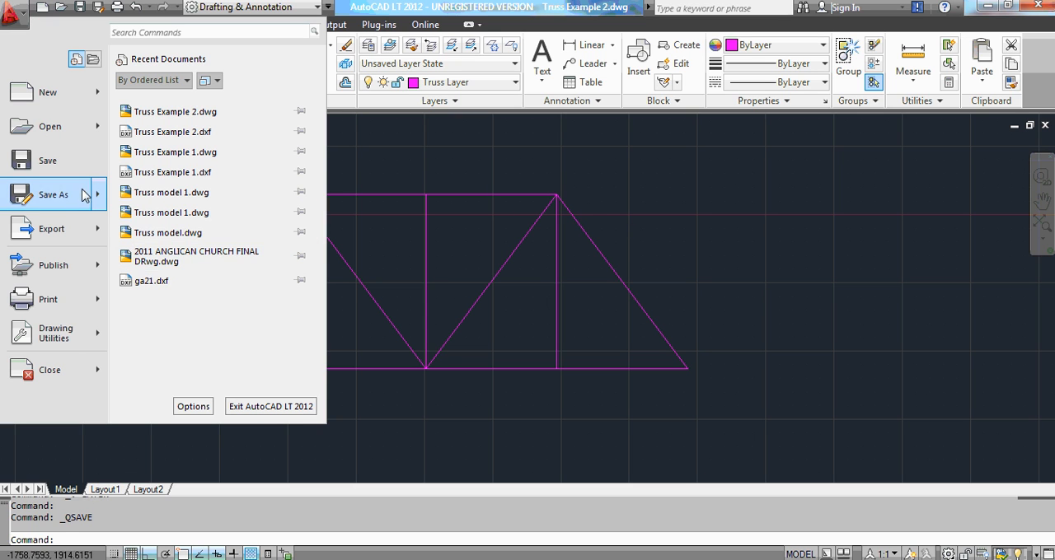
pyautogui.click(64, 196)
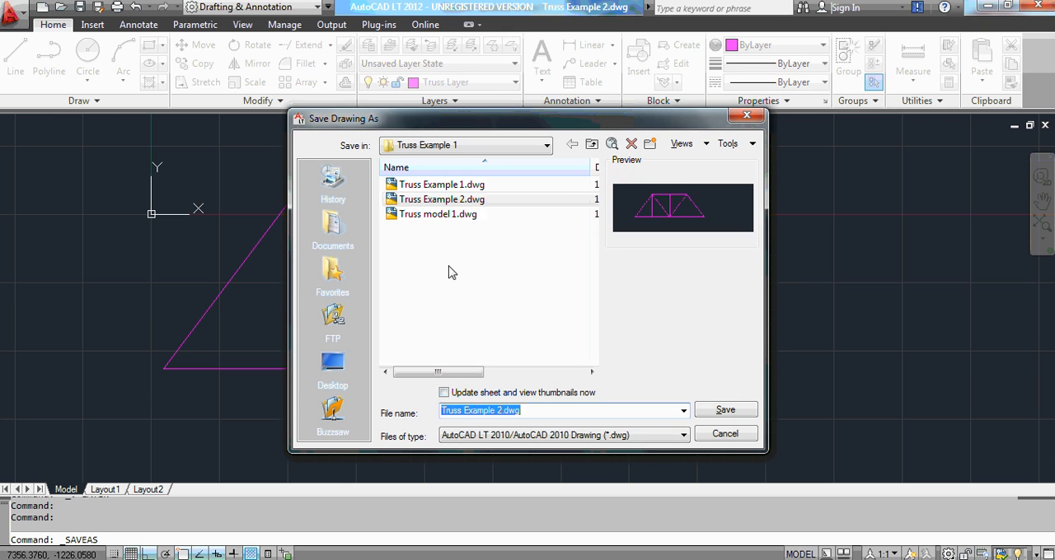
pyautogui.click(683, 435)
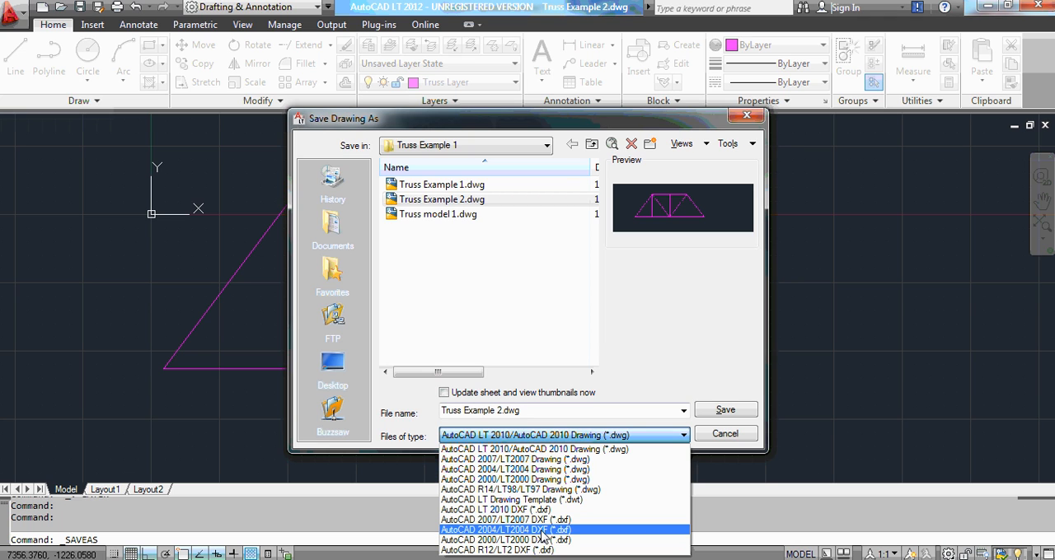
pyautogui.click(541, 531)
pyautogui.click(449, 200)
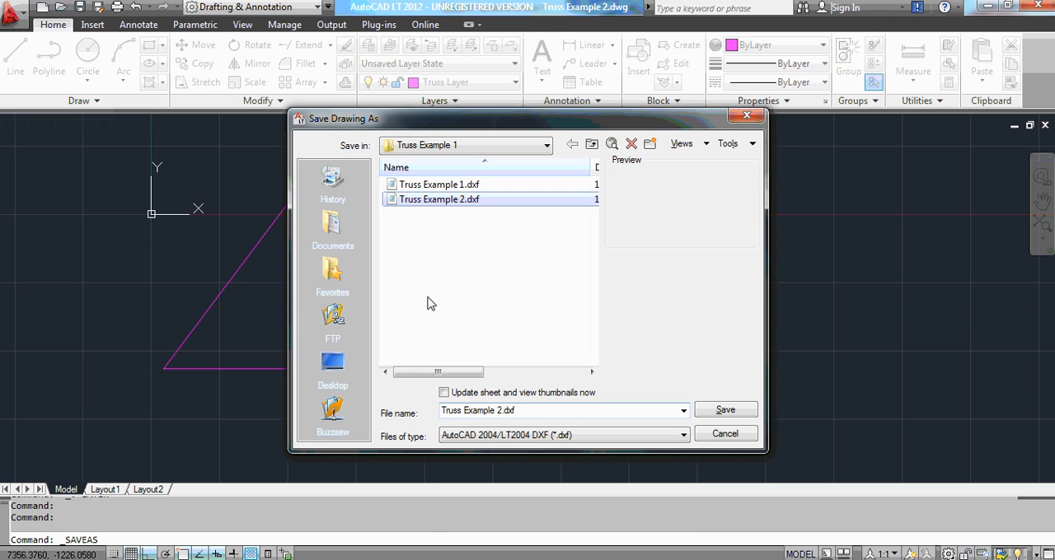
pyautogui.click(498, 409)
pyautogui.click(497, 410)
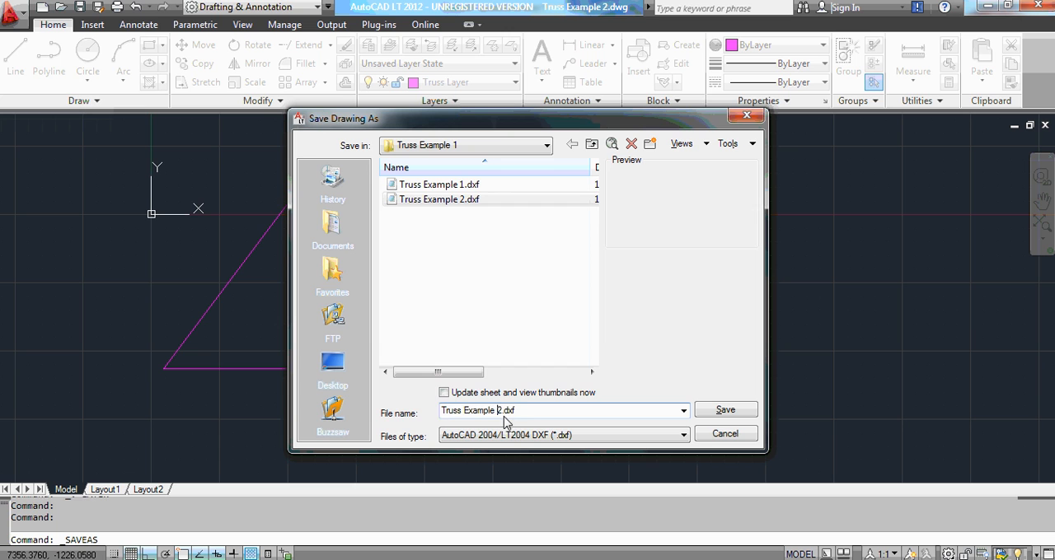
pyautogui.write('3')
pyautogui.press('Return')
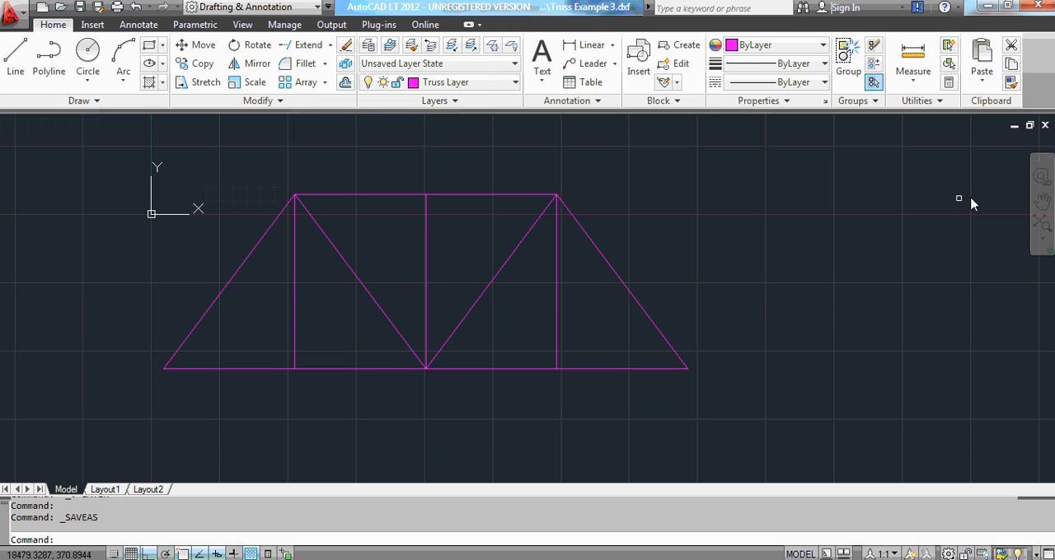
# Close Truss Example 3.dxf without saving it in AutoCAD 2010 Drawing format and switch to Civilsoft QuickStructure 7.
pyautogui.click(1045, 126)
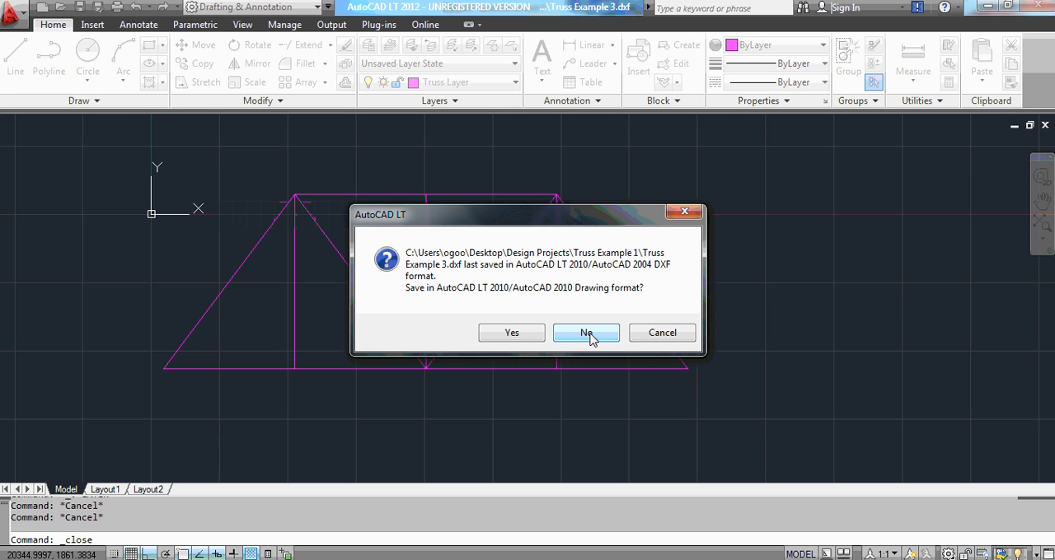
pyautogui.click(587, 334)
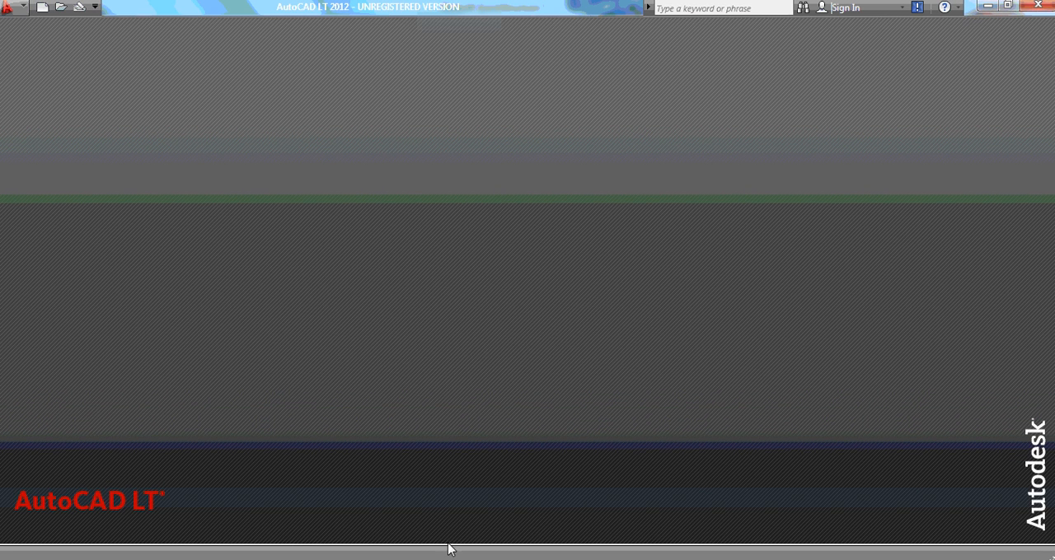
pyautogui.click(459, 559)
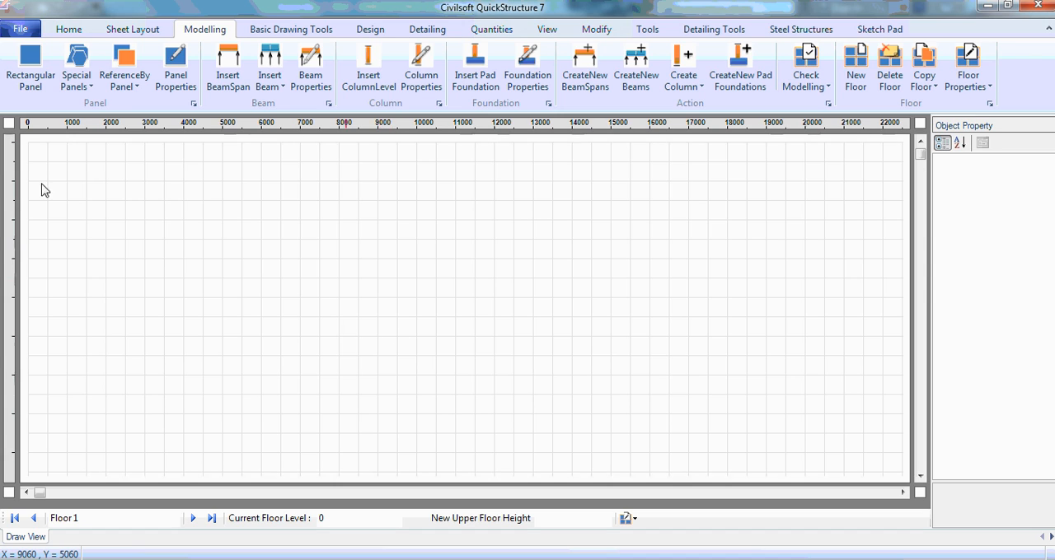
# Import Truss Example 3.dxf as an AutoCAD DXF steel element, agreeing to delete all current elements.
pyautogui.click(24, 31)
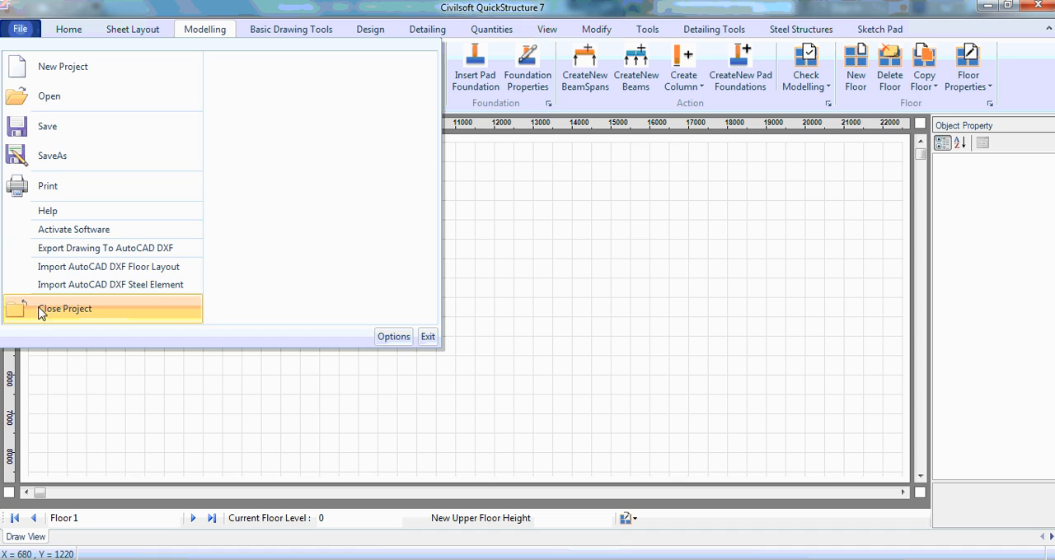
pyautogui.click(89, 287)
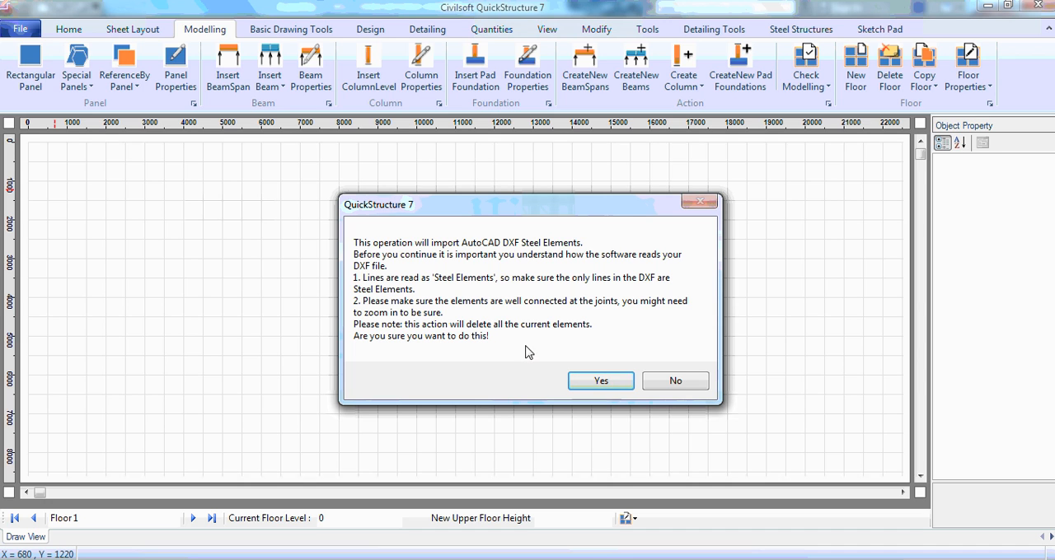
pyautogui.click(597, 381)
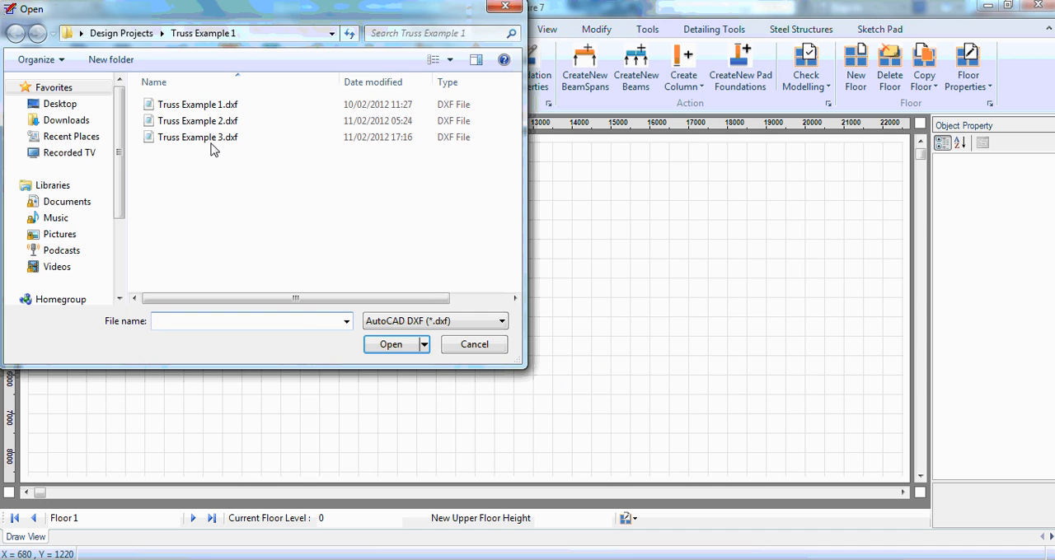
pyautogui.click(206, 140)
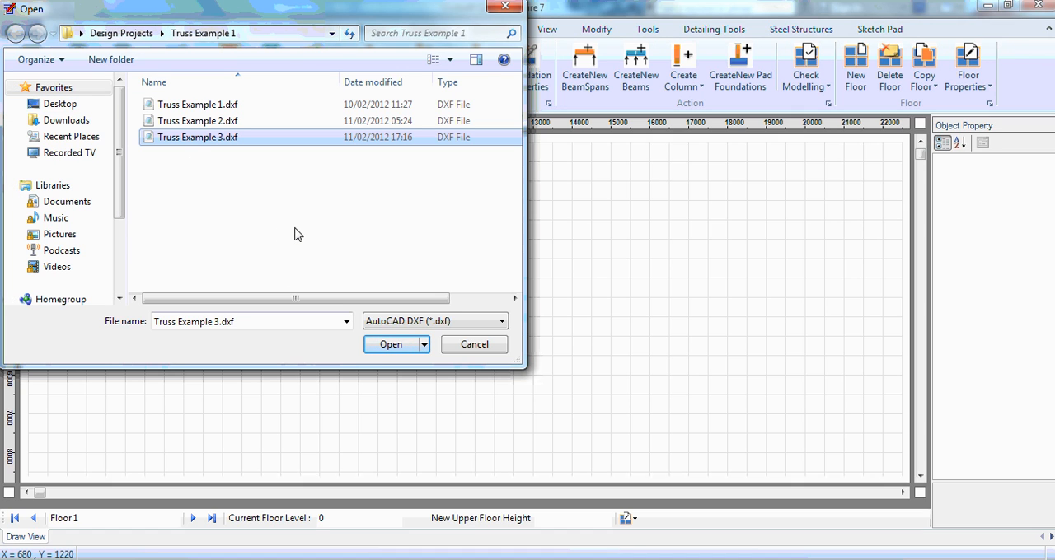
pyautogui.click(393, 347)
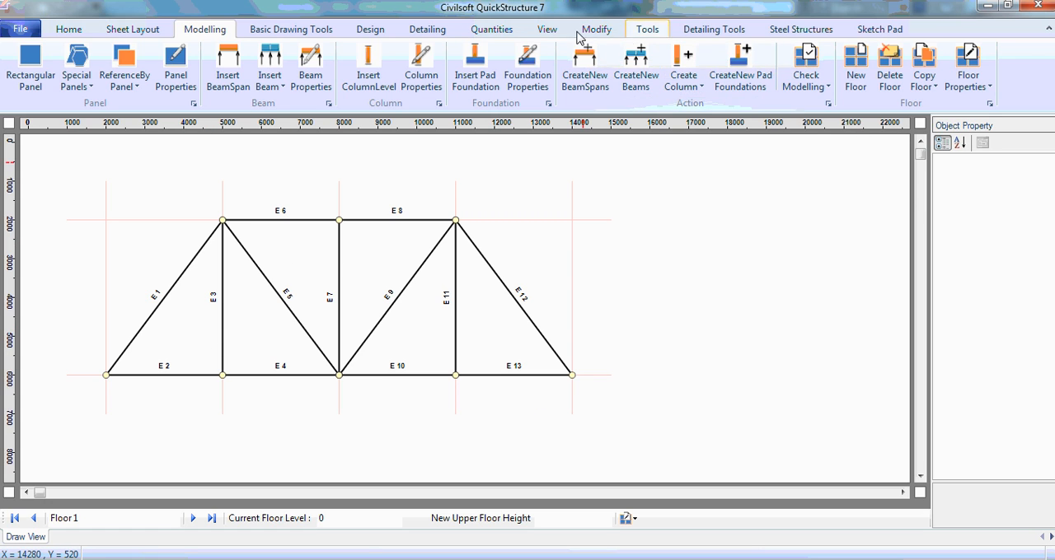
# View the imported truss joints at a drawing scale of 1:50 and return the scale to 1:100.
pyautogui.click(546, 29)
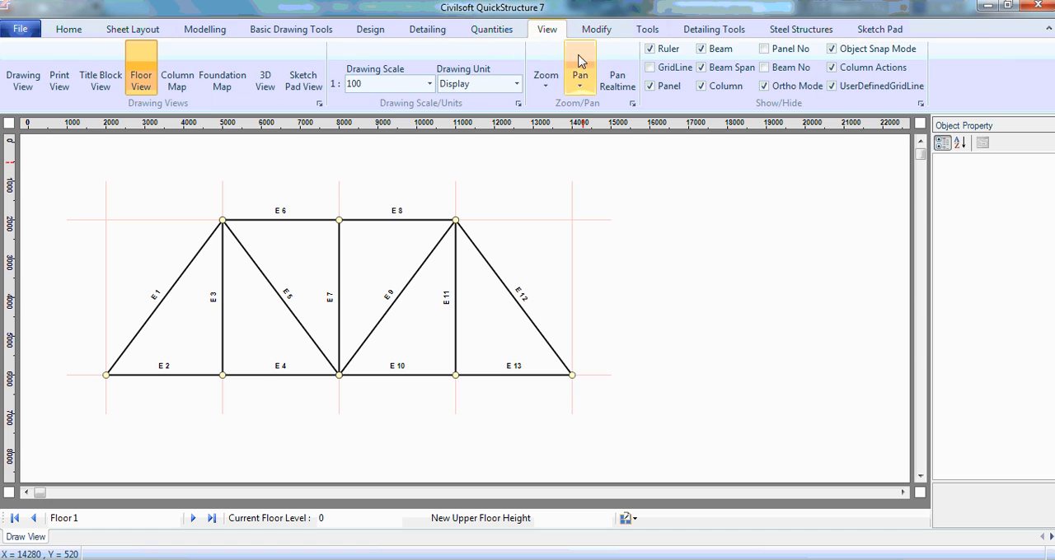
pyautogui.click(430, 84)
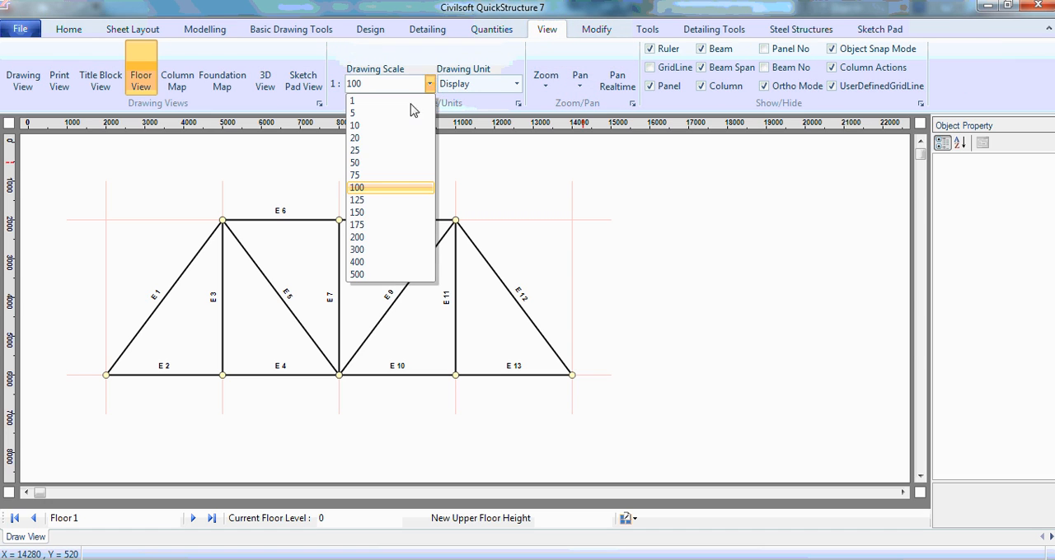
pyautogui.click(365, 164)
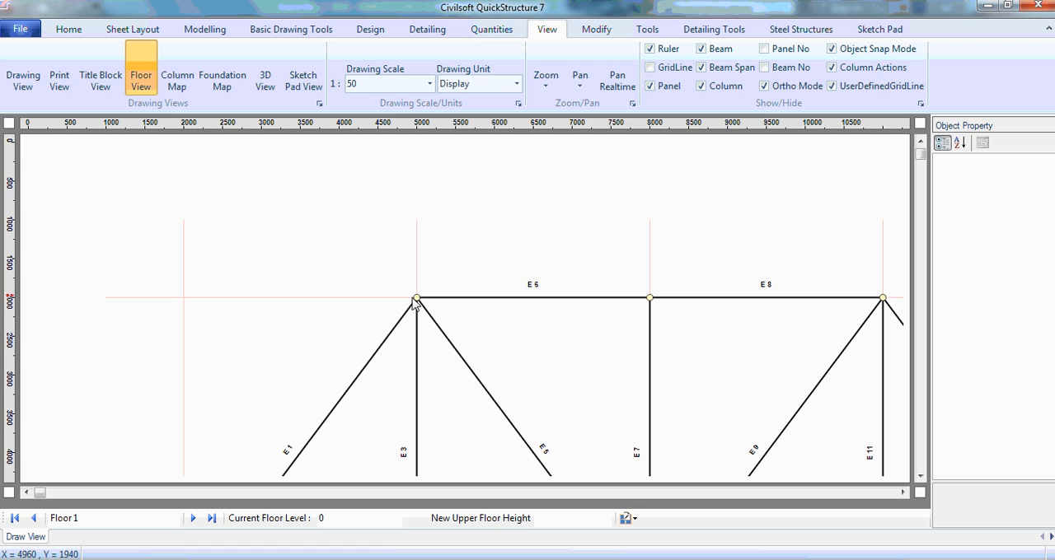
pyautogui.click(430, 83)
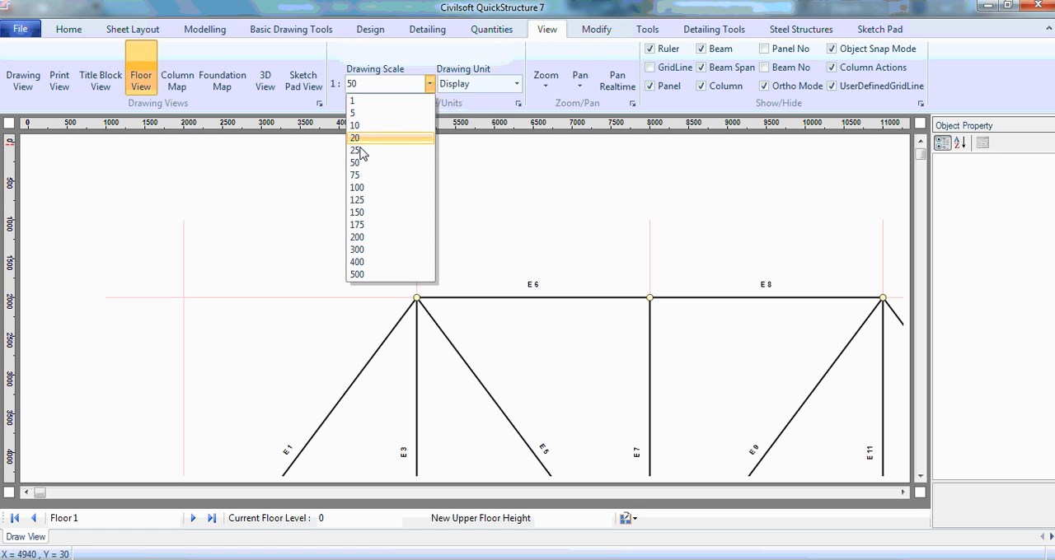
pyautogui.click(370, 188)
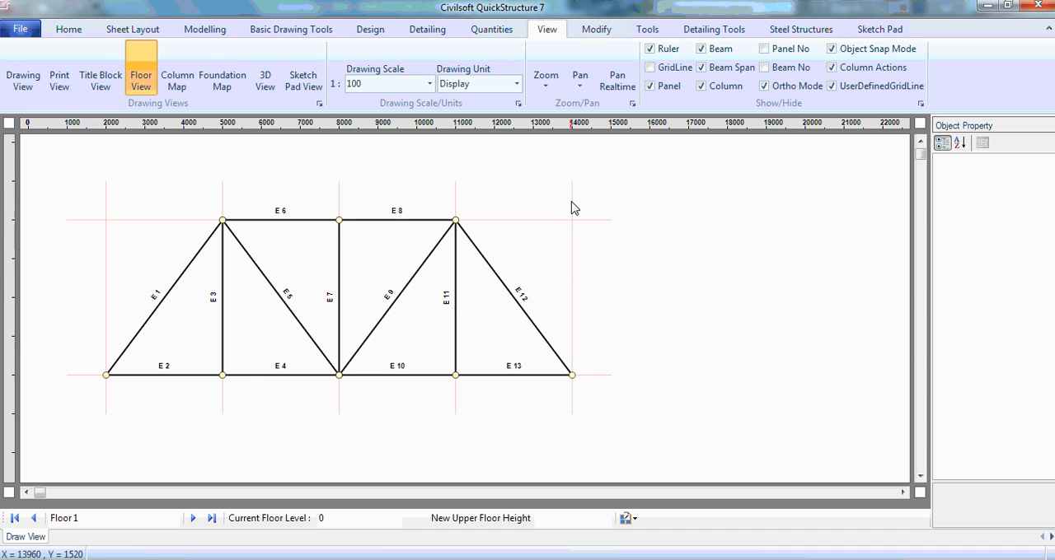
# Turn on the gridline display behind the imported truss.
pyautogui.click(650, 67)
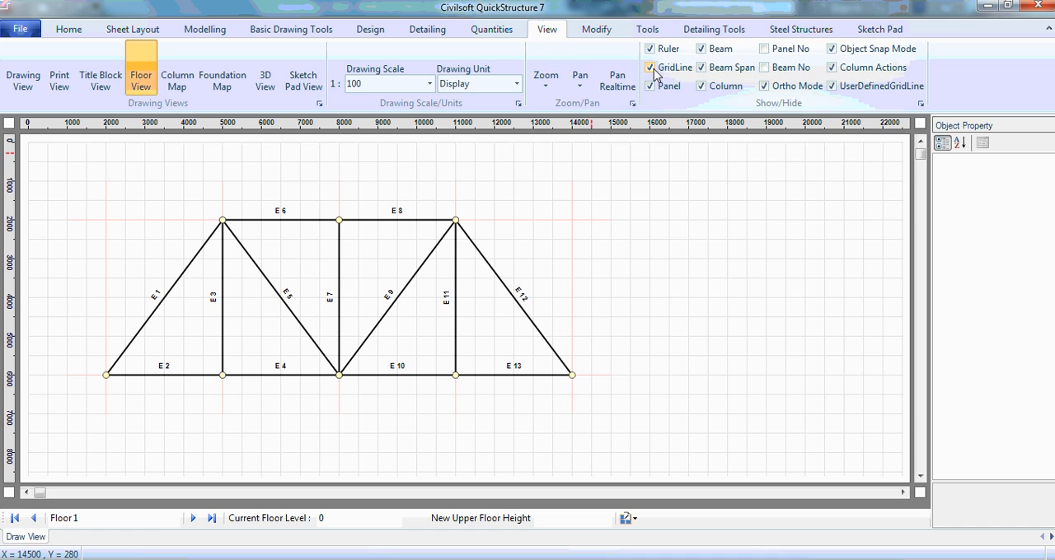
# Toggle the gridline display behind the truss to compare both views, leaving the gridlines hidden.
pyautogui.click(651, 68)
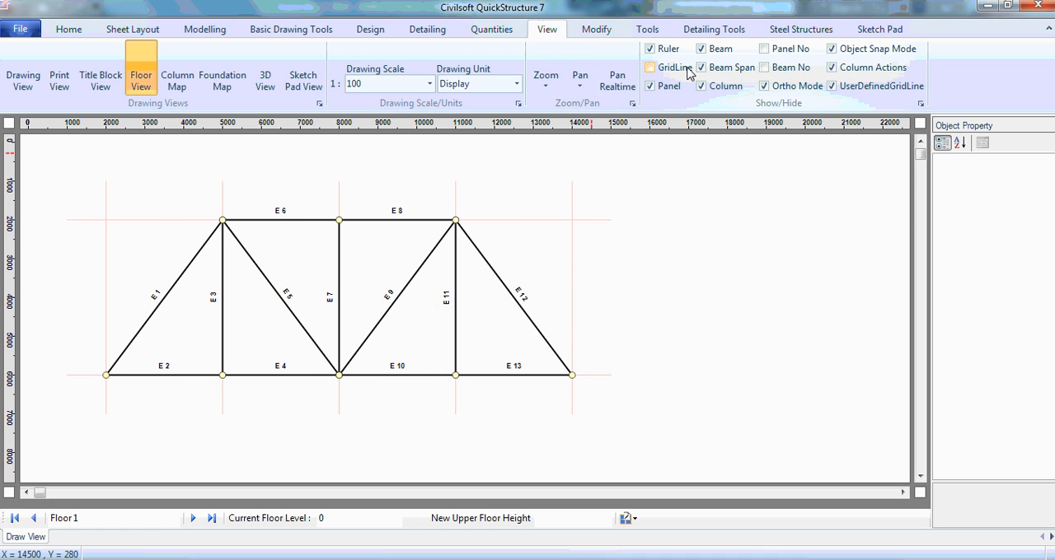
pyautogui.click(651, 69)
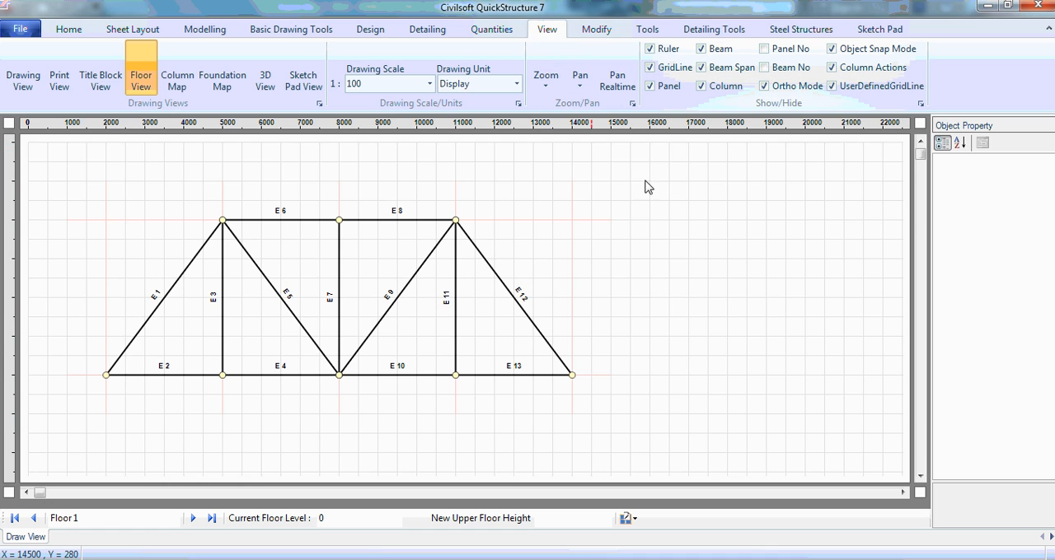
pyautogui.click(651, 68)
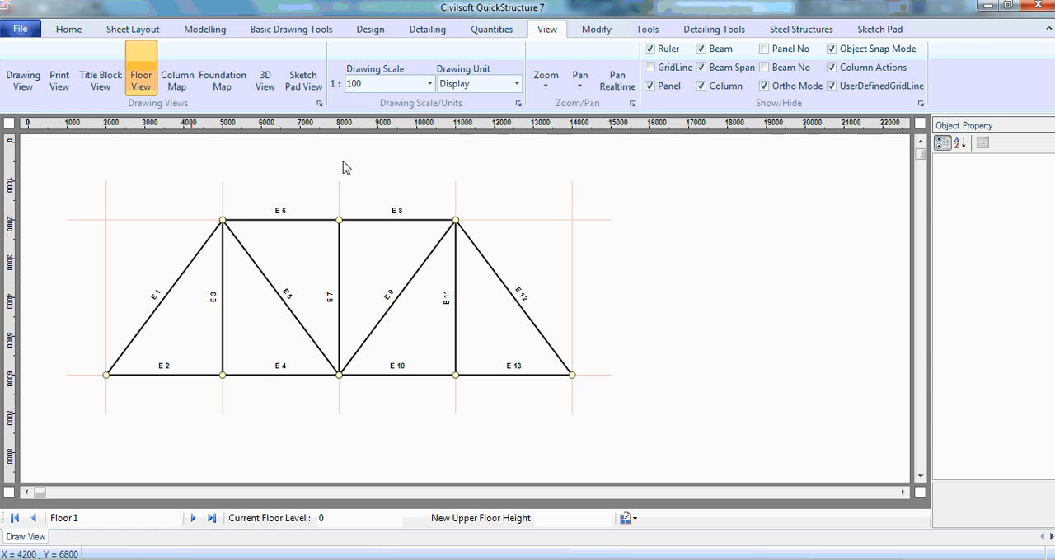
# Enlarge the truss by setting the drawing scale to 1:50 and finally 1:25.
pyautogui.click(429, 84)
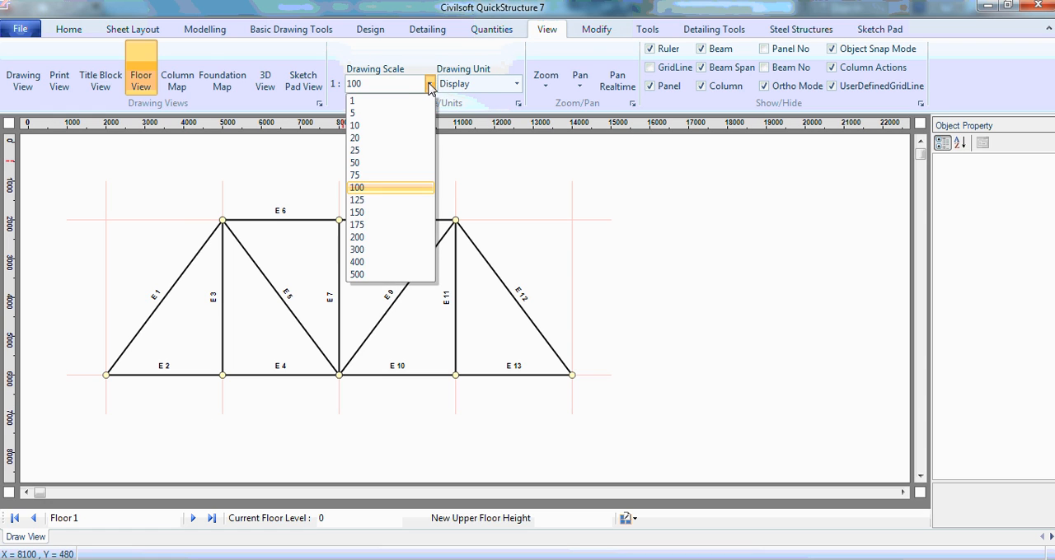
pyautogui.click(356, 163)
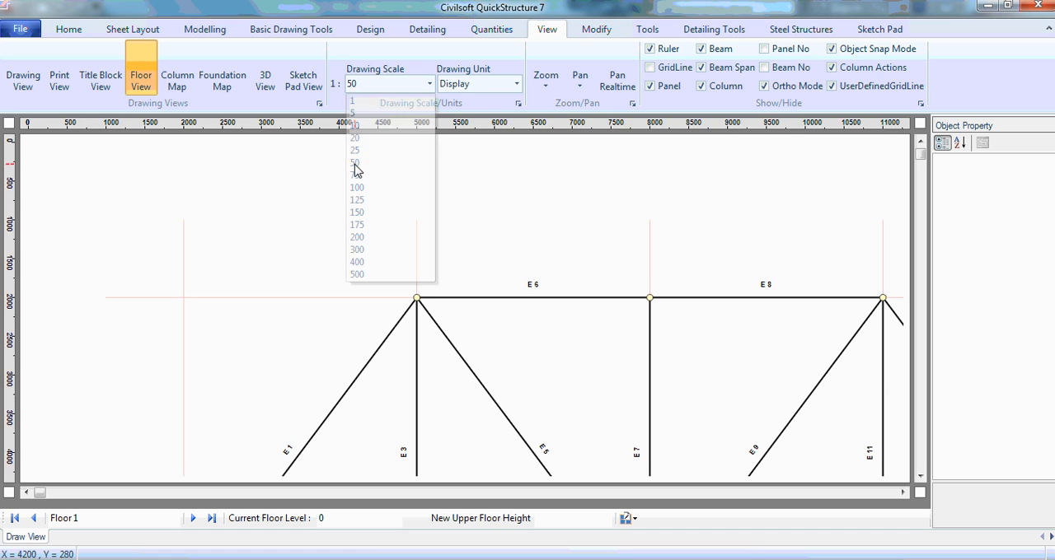
pyautogui.click(429, 85)
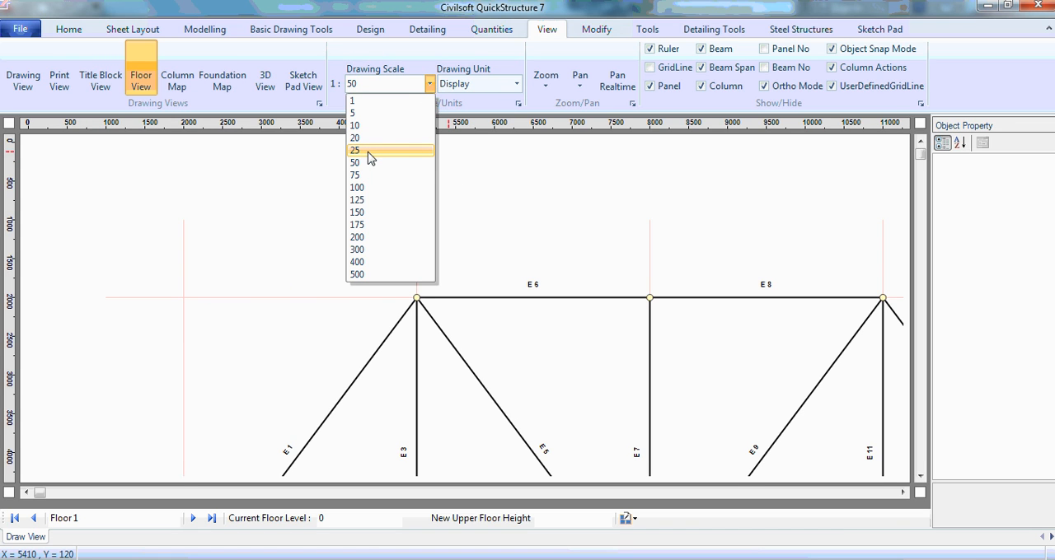
pyautogui.click(368, 151)
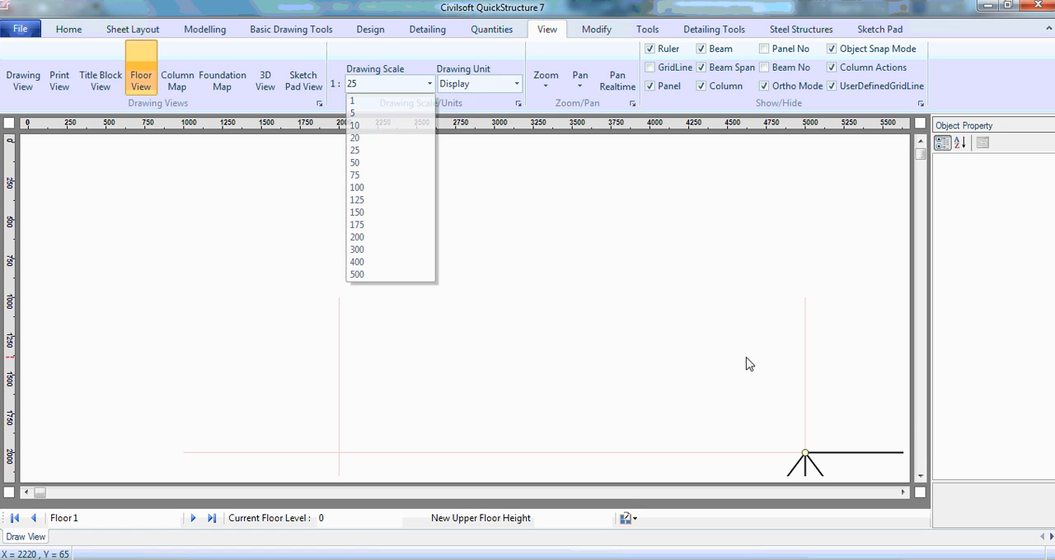
# Examine the top-chord joints and adjoining members along the truss at the 1:25 drawing scale.
pyautogui.click(902, 492)
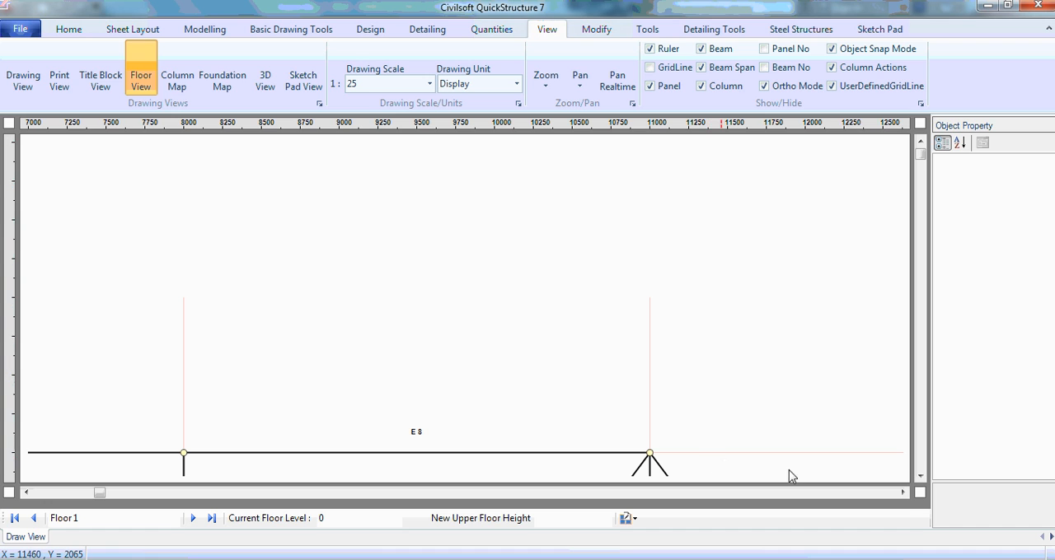
pyautogui.click(902, 493)
pyautogui.click(903, 493)
pyautogui.click(903, 492)
pyautogui.click(902, 493)
pyautogui.click(902, 493)
pyautogui.click(902, 493)
pyautogui.click(902, 493)
pyautogui.click(903, 493)
pyautogui.click(902, 493)
pyautogui.click(902, 493)
pyautogui.click(924, 479)
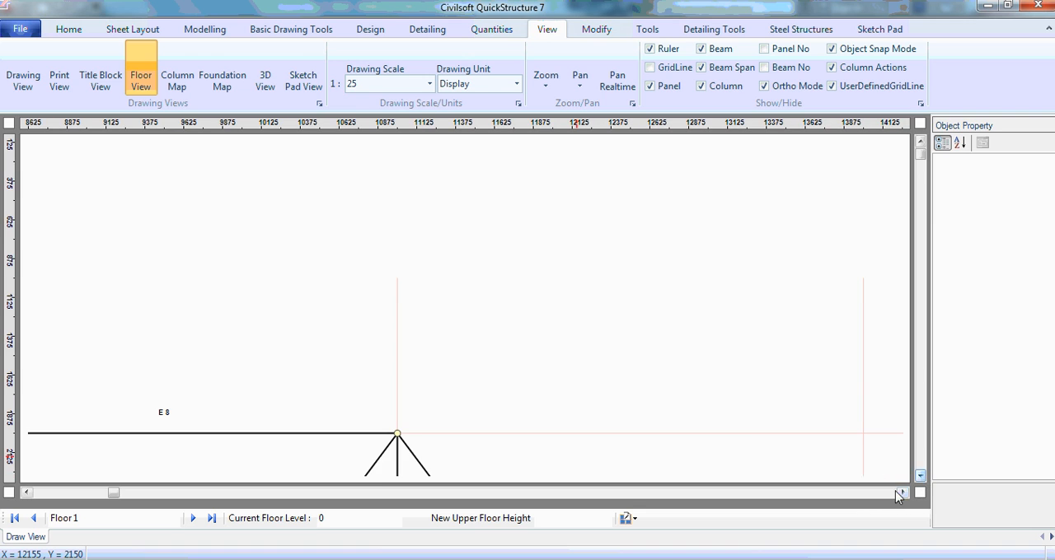
pyautogui.click(903, 494)
pyautogui.click(903, 493)
pyautogui.click(903, 493)
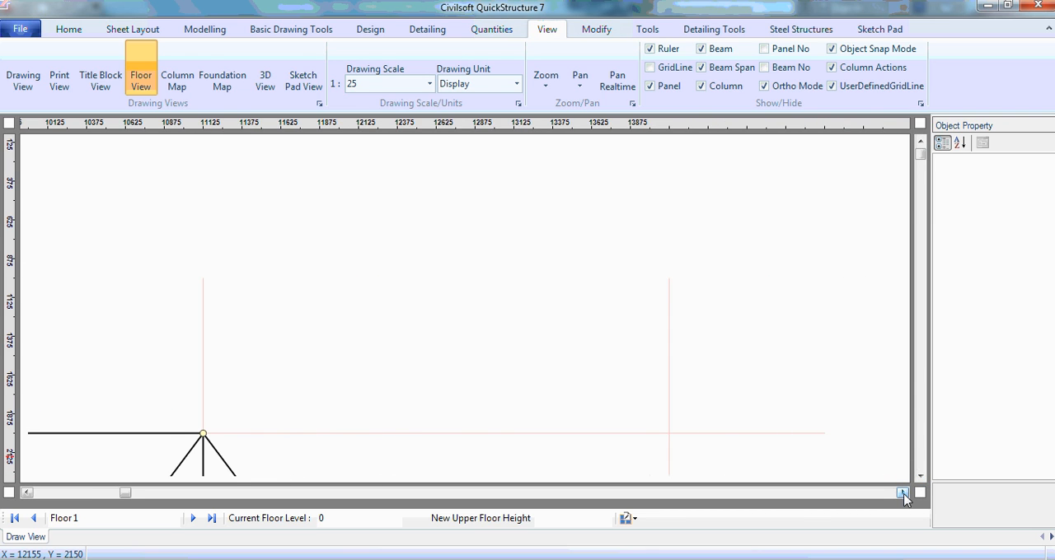
pyautogui.click(903, 493)
pyautogui.click(920, 478)
pyautogui.click(921, 477)
pyautogui.click(920, 478)
pyautogui.click(920, 477)
pyautogui.click(920, 478)
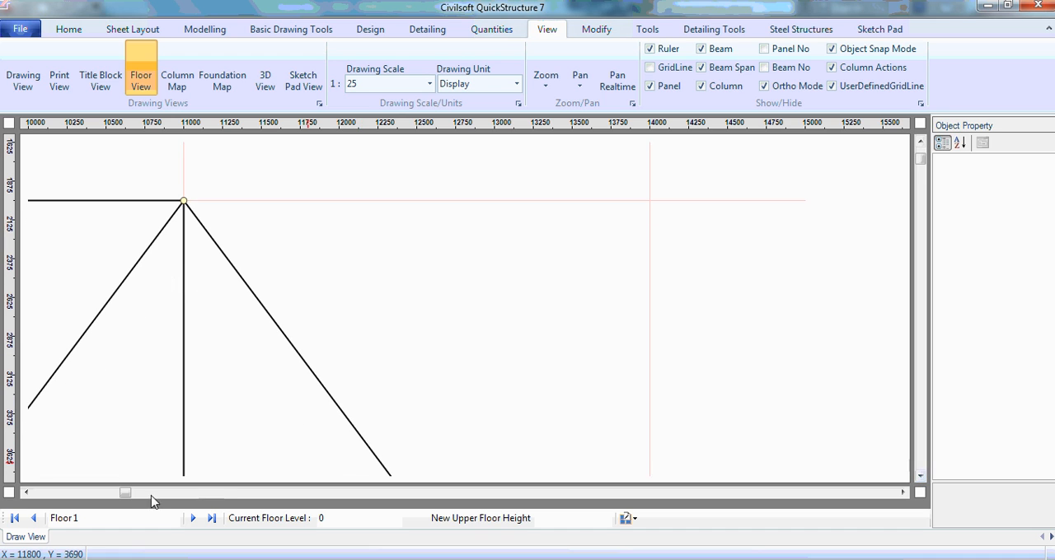
pyautogui.moveTo(128, 494); pyautogui.dragTo(41, 493)
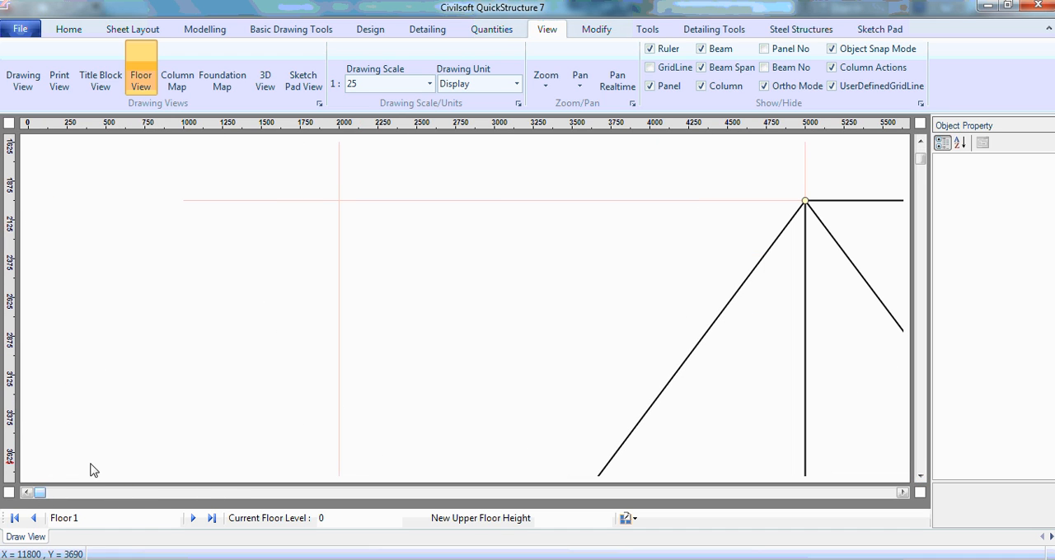
# Return the drawing scale to 1:100 and bring the whole truss back into view.
pyautogui.click(428, 86)
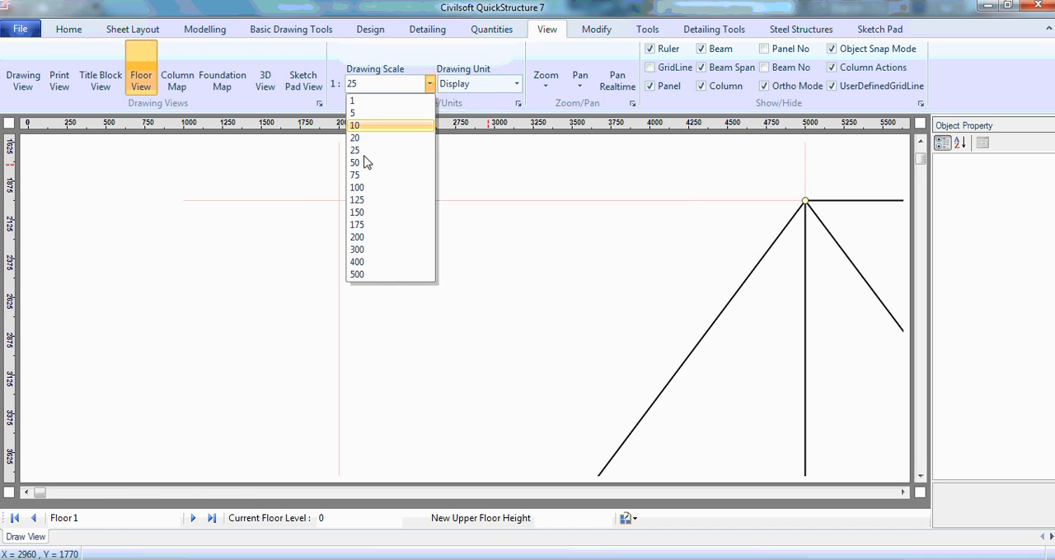
pyautogui.click(369, 189)
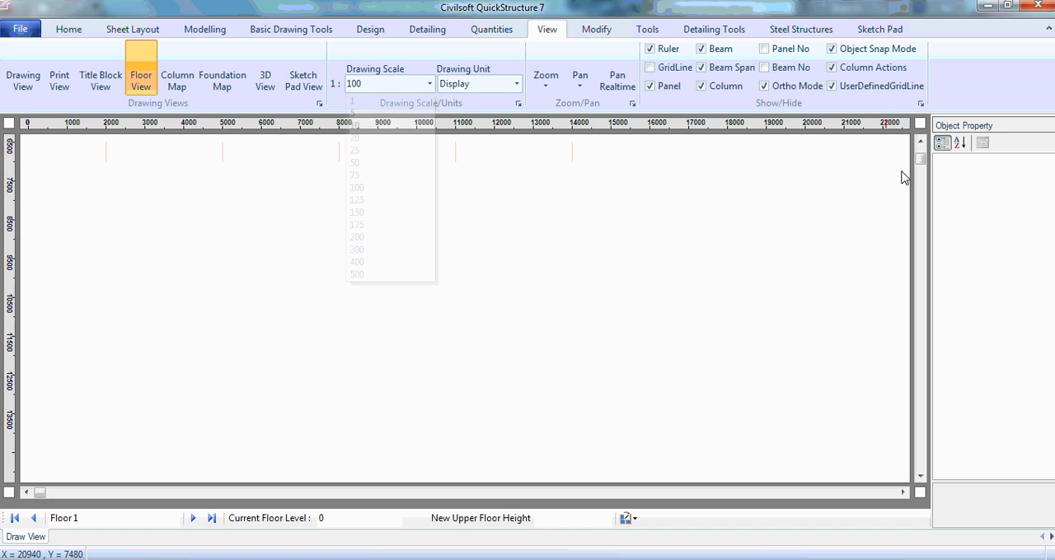
pyautogui.click(922, 142)
pyautogui.click(922, 144)
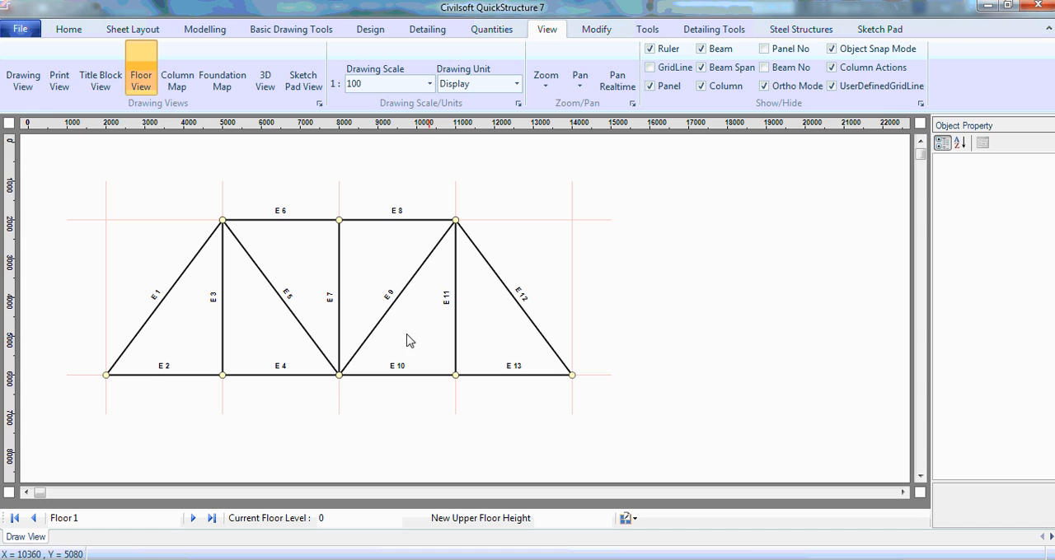
# Set the drawing scale to 1:50 for a closer view of the truss members.
pyautogui.click(430, 83)
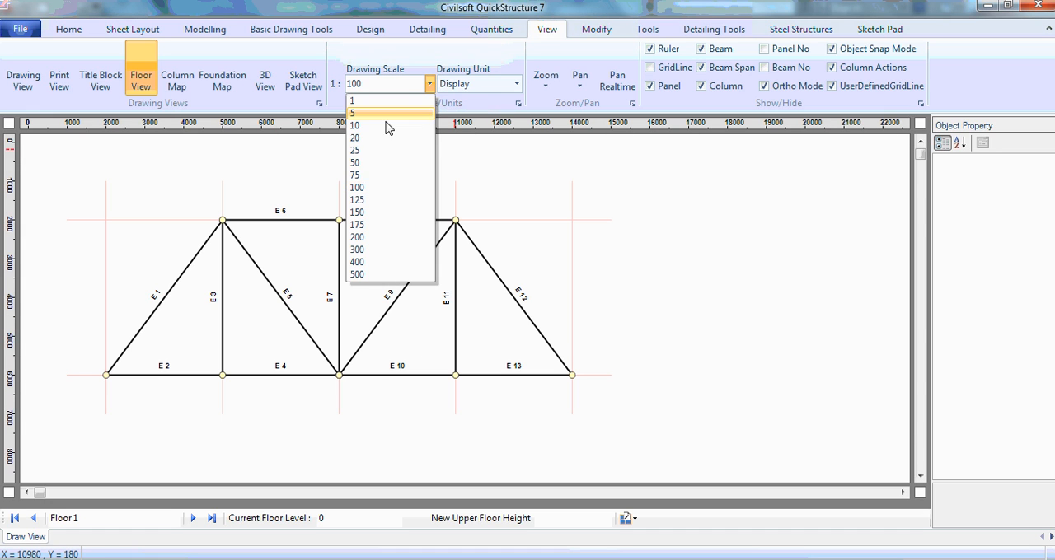
pyautogui.click(363, 163)
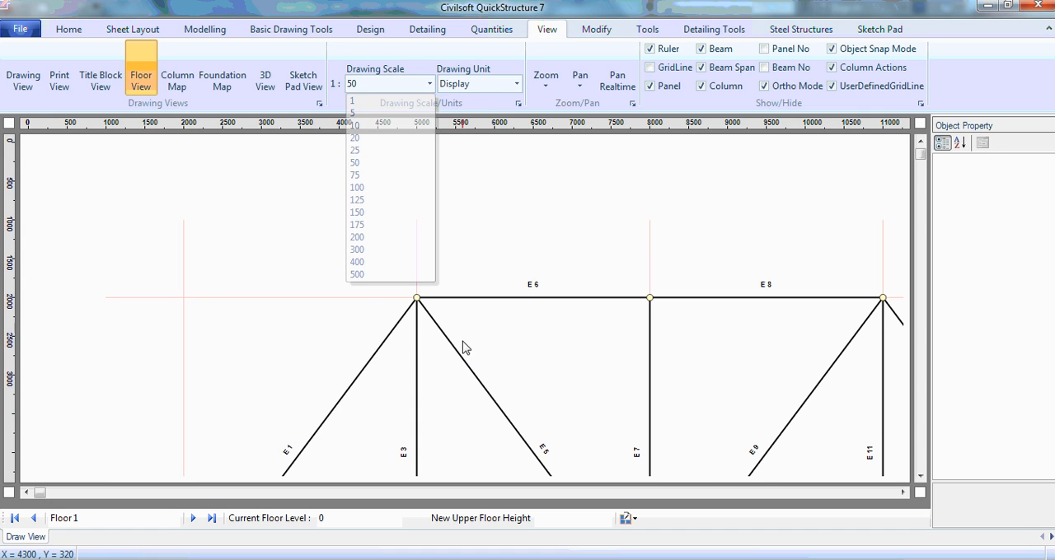